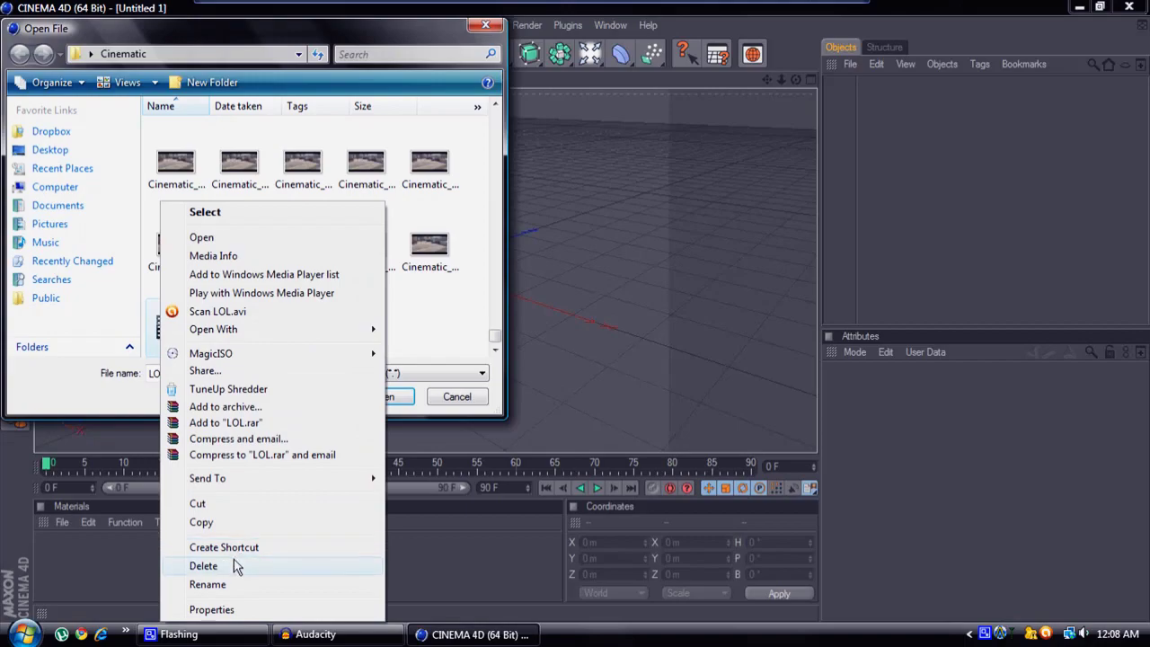
# - Delete LOL.avi from the Cinematic folder and open the tut scene there, importing it at scale 100 with textures and lights
pyautogui.click(633, 370)
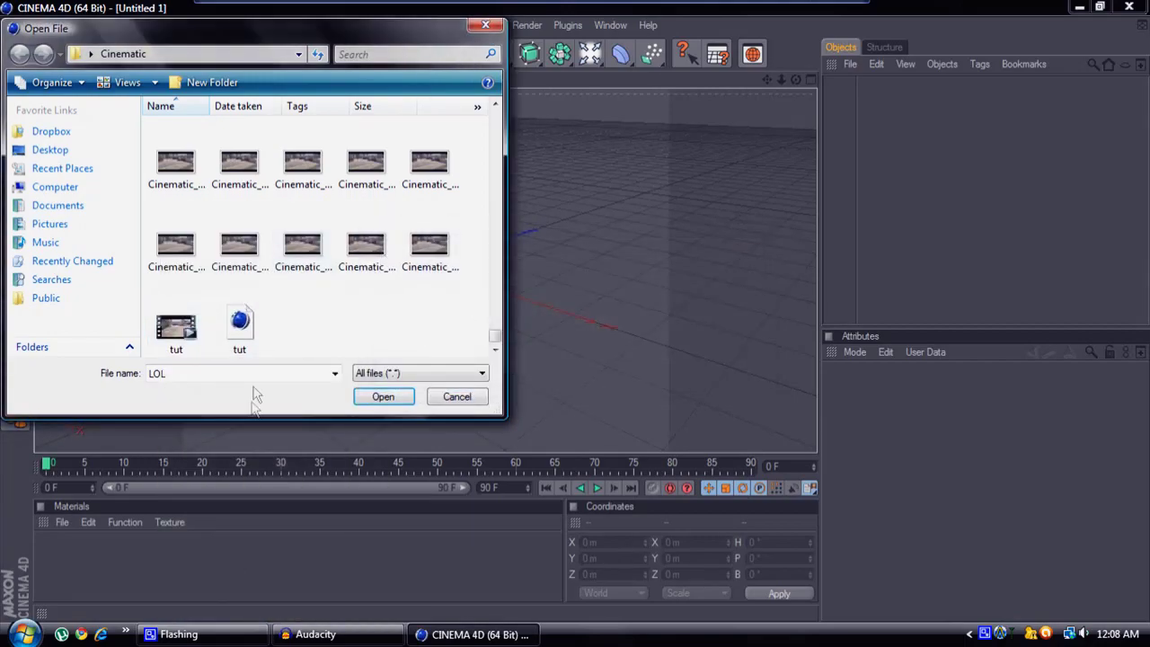
pyautogui.click(239, 341)
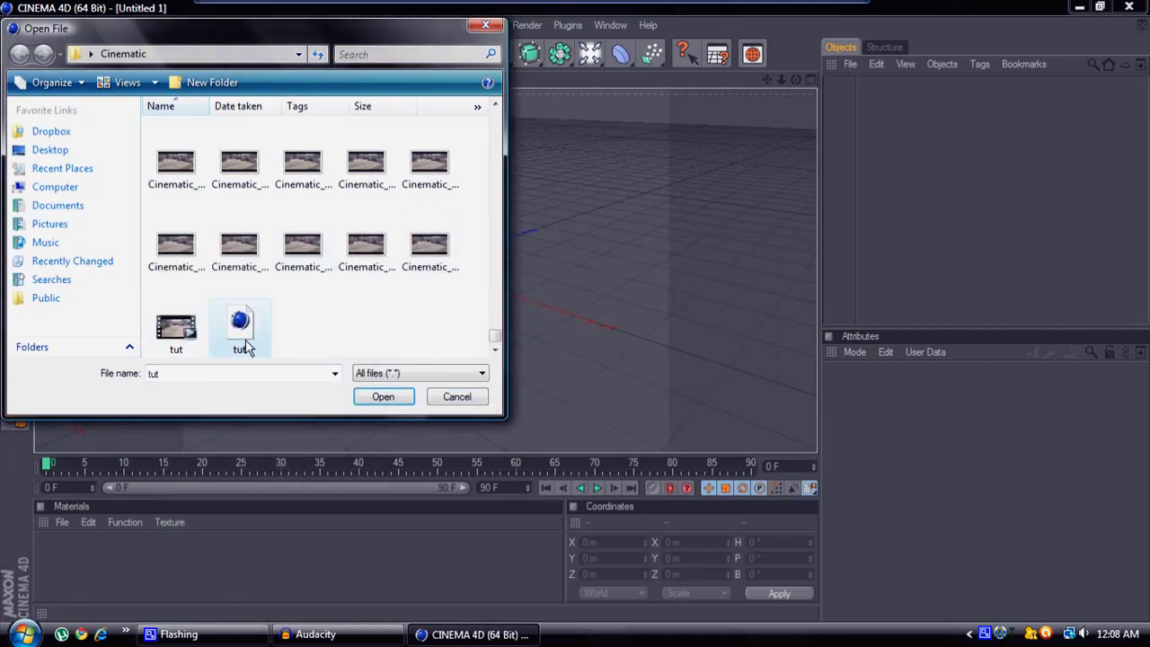
pyautogui.click(384, 400)
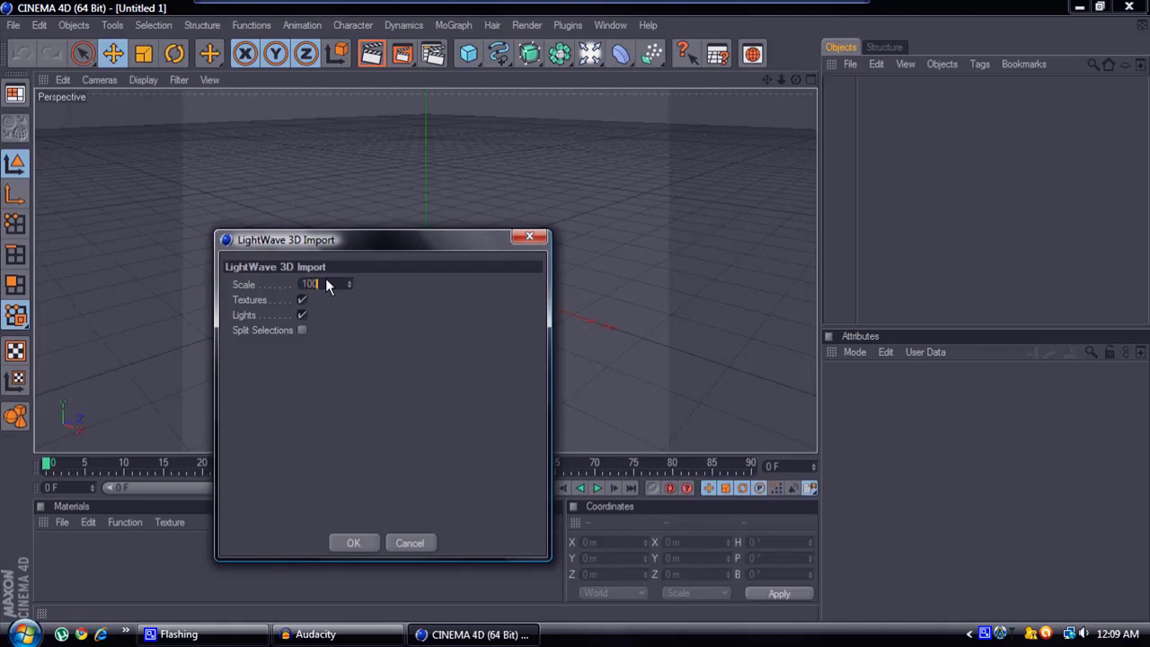
pyautogui.click(354, 543)
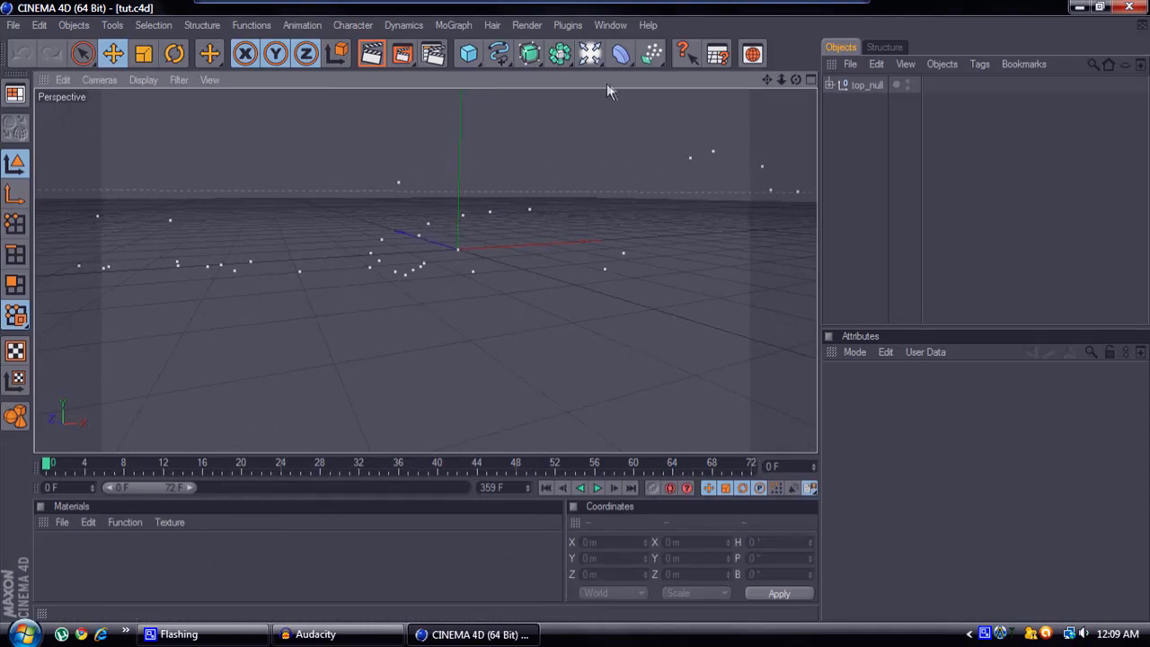
# - Add a Background object and create a material from the tut video in the desktop's Cinematic folder
pyautogui.click(589, 56)
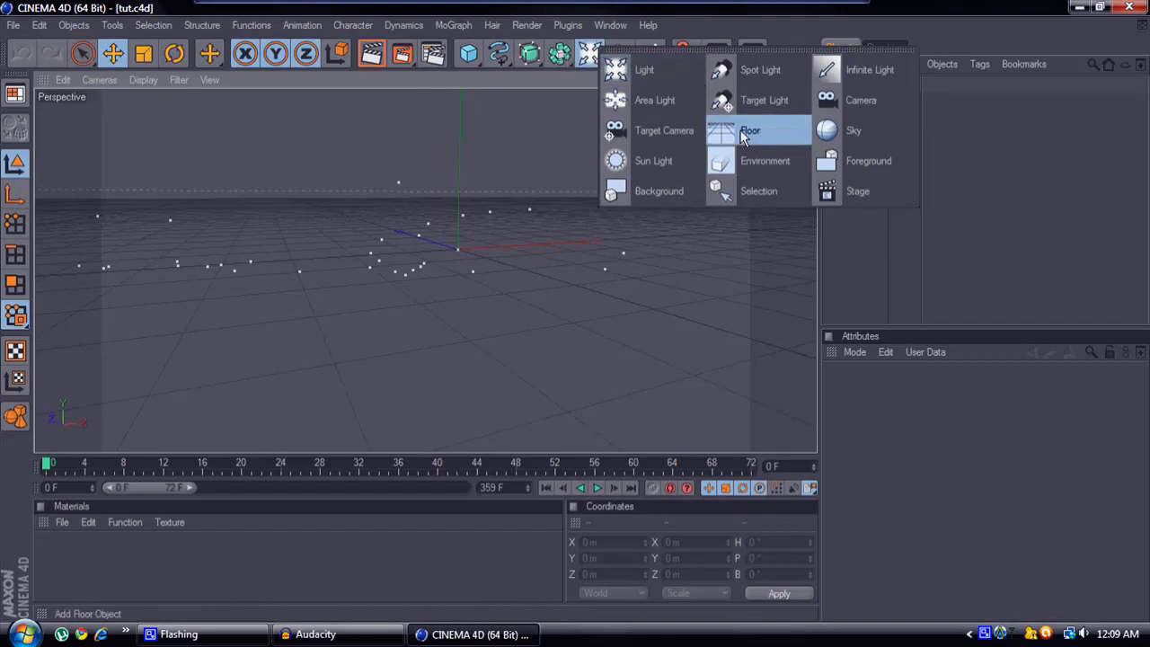
pyautogui.click(660, 191)
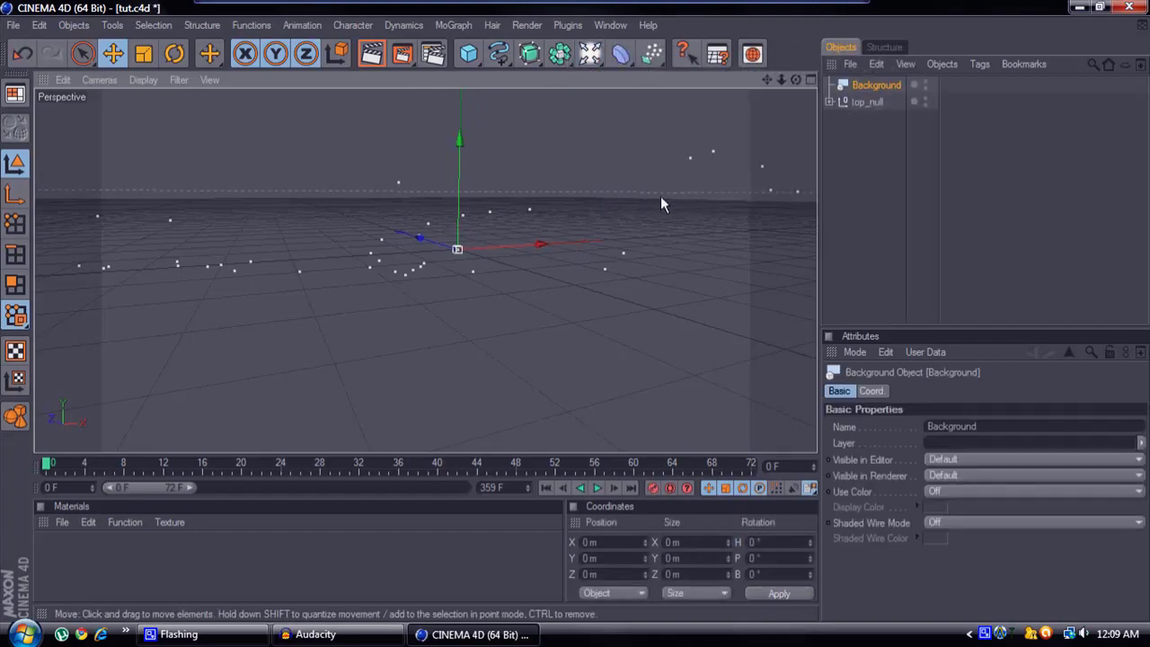
pyautogui.click(1079, 7)
pyautogui.doubleClick(94, 378)
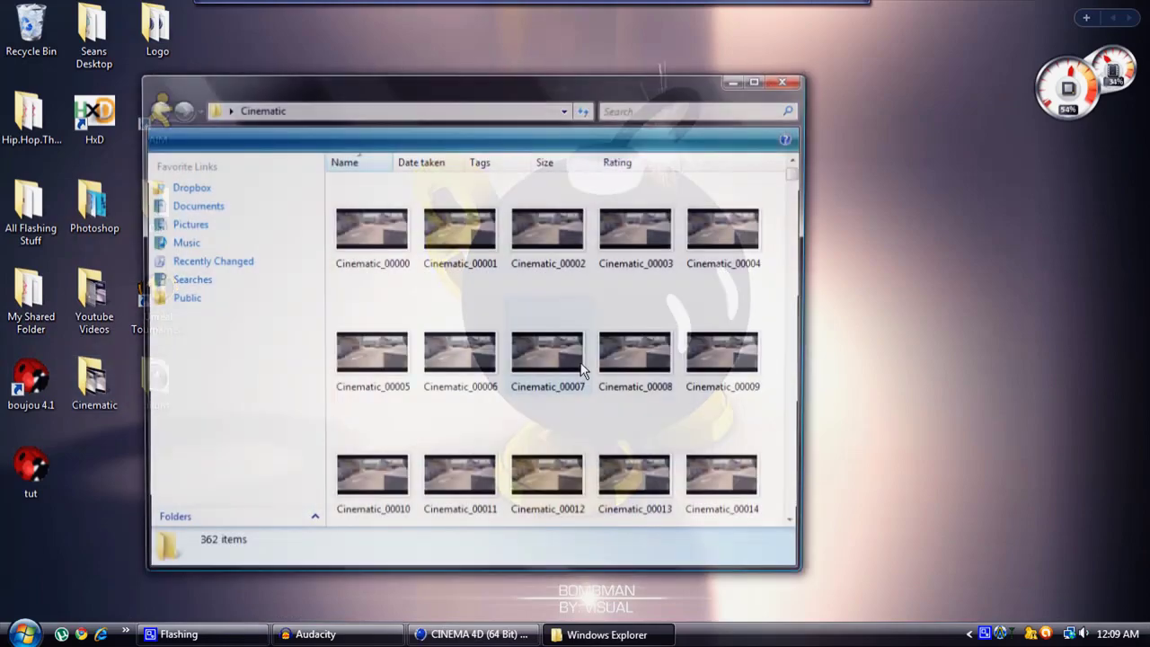
pyautogui.moveTo(794, 175); pyautogui.dragTo(802, 512)
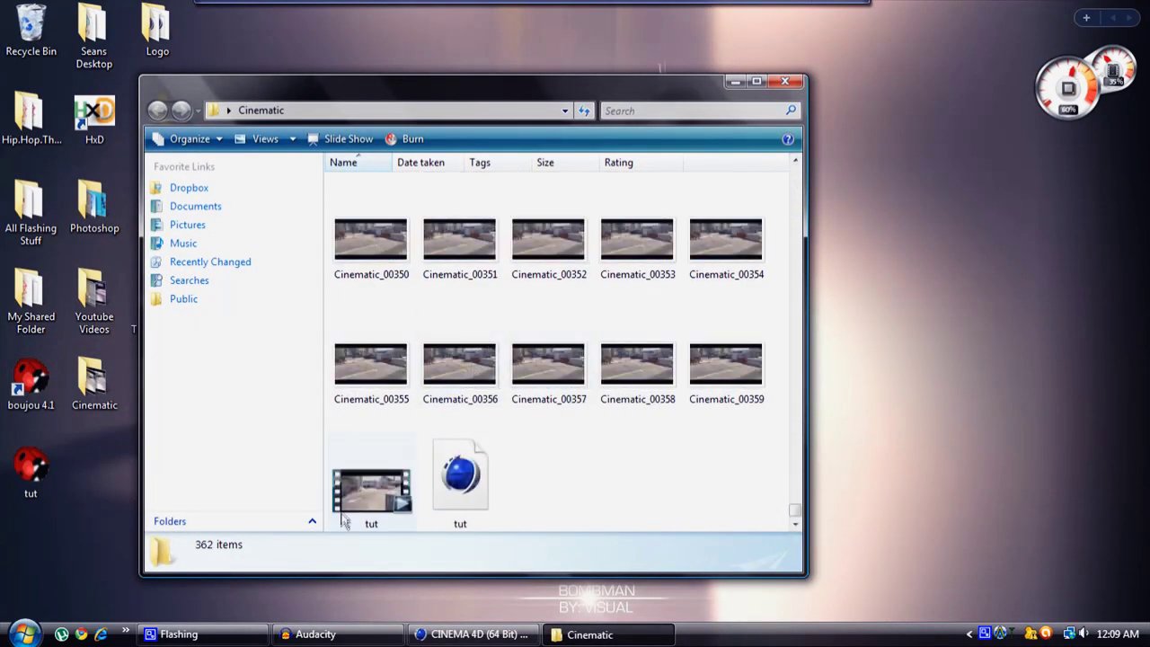
pyautogui.click(361, 487)
pyautogui.click(476, 634)
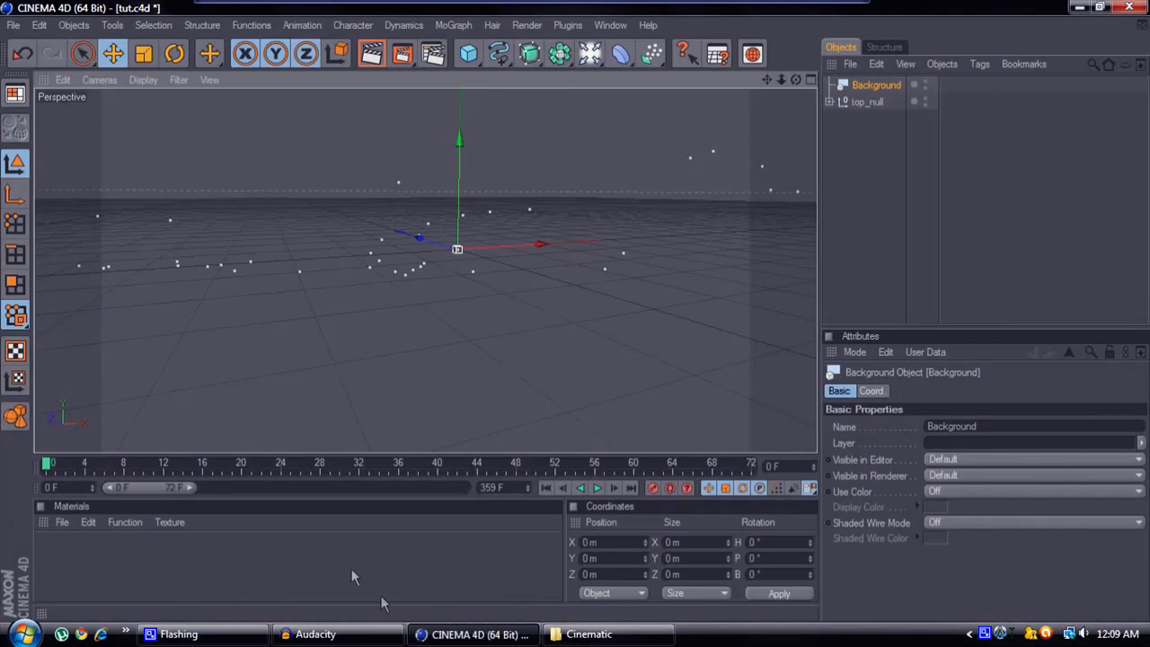
pyautogui.moveTo(315, 545); pyautogui.dragTo(315, 545)
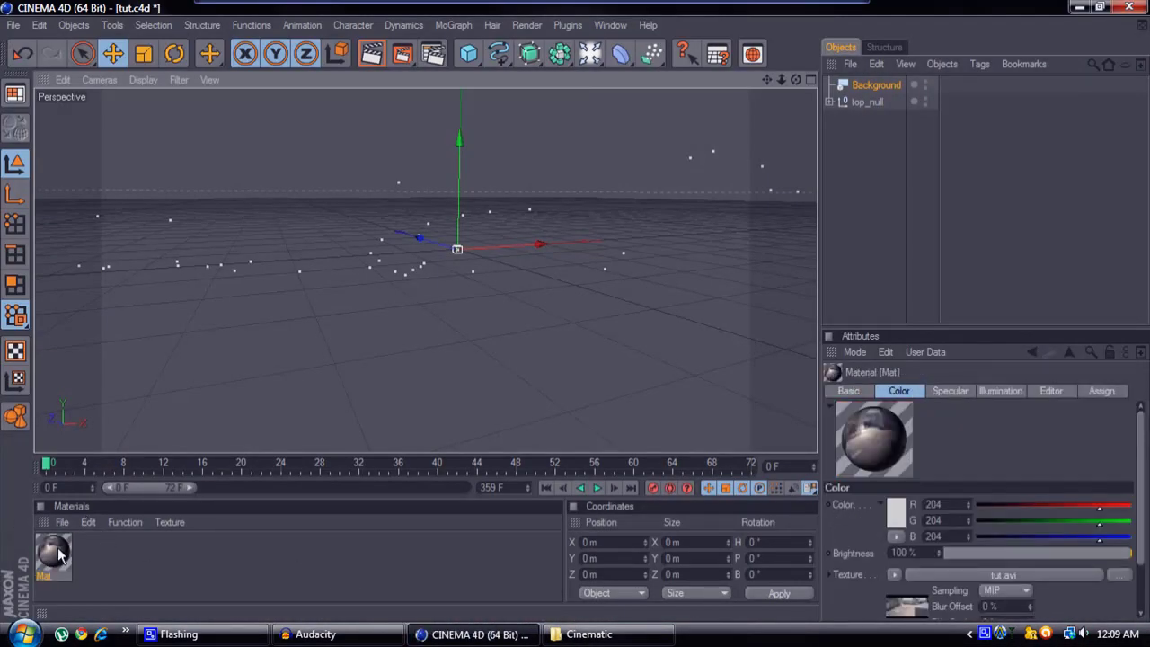
# - Apply the tut.avi material to the Background object and extend the visible timeline range to frame 359
pyautogui.click(54, 551)
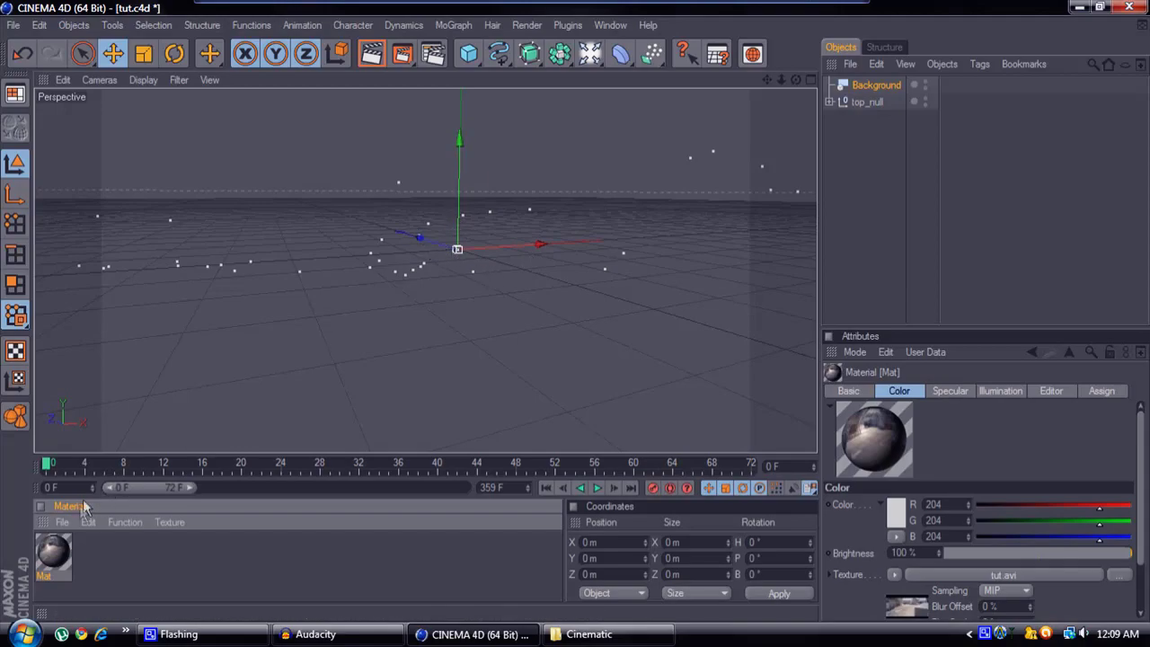
pyautogui.moveTo(876, 84); pyautogui.dragTo(876, 84)
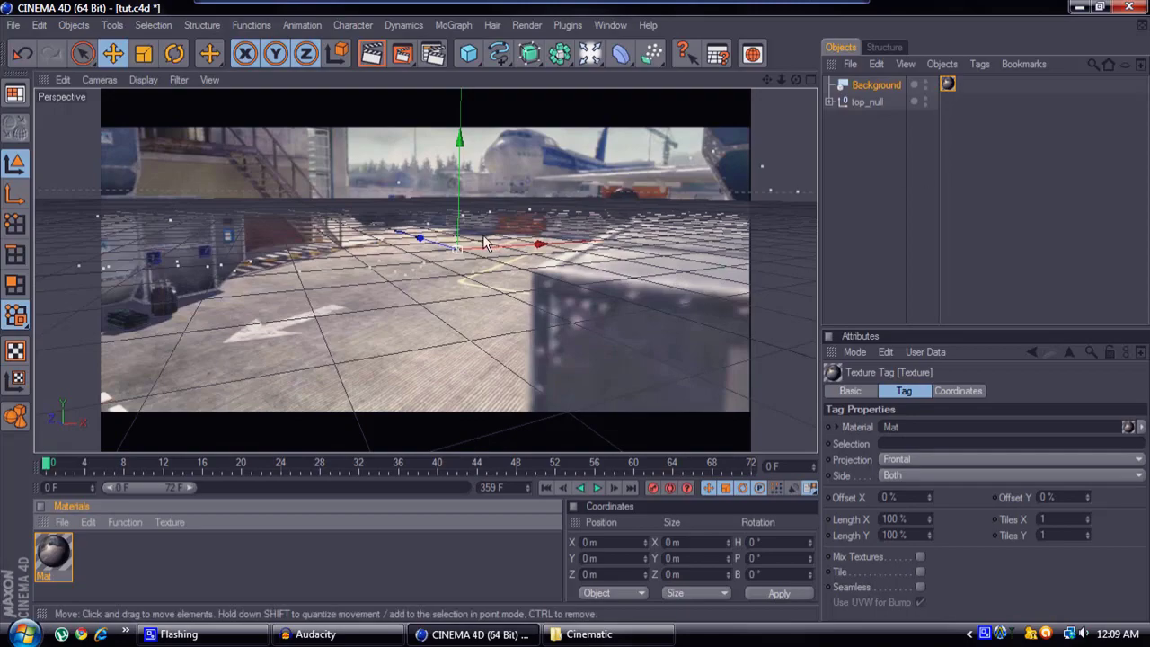
pyautogui.moveTo(192, 488); pyautogui.dragTo(496, 485)
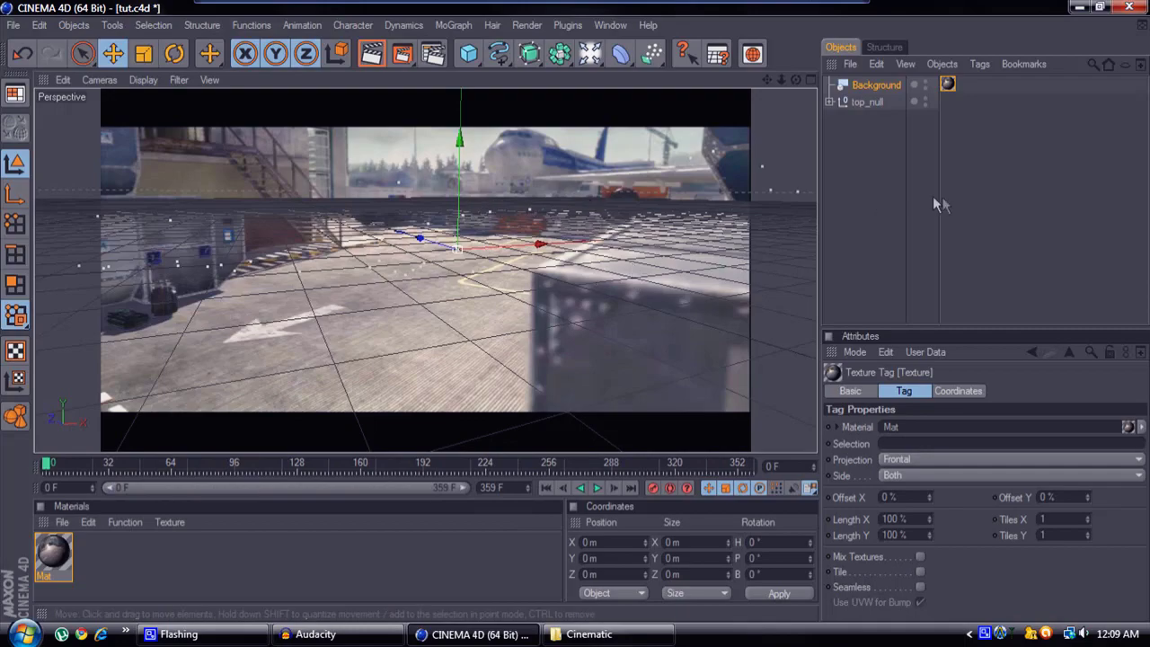
pyautogui.click(52, 464)
pyautogui.moveTo(52, 464)
pyautogui.mouseDown()
pyautogui.moveTo(692, 447)
pyautogui.moveTo(42, 462)
pyautogui.mouseUp()
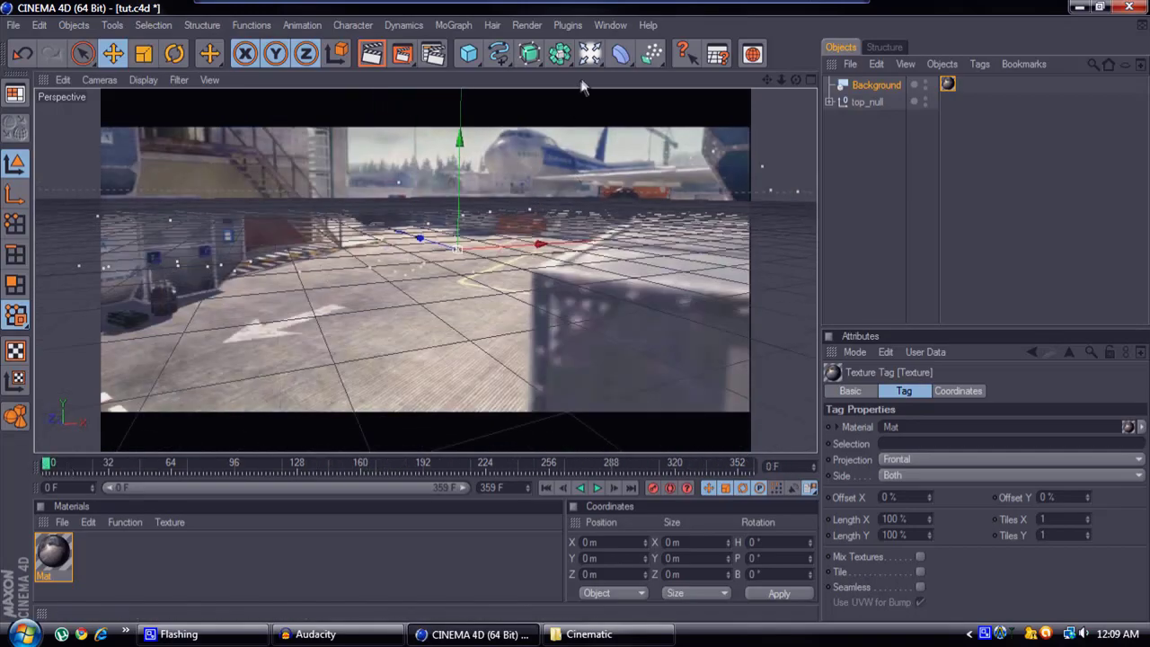
# - Add a MoGraph Text object, move it to about X -179 m, Z 124 m and rotate its heading to -17°
pyautogui.click(453, 25)
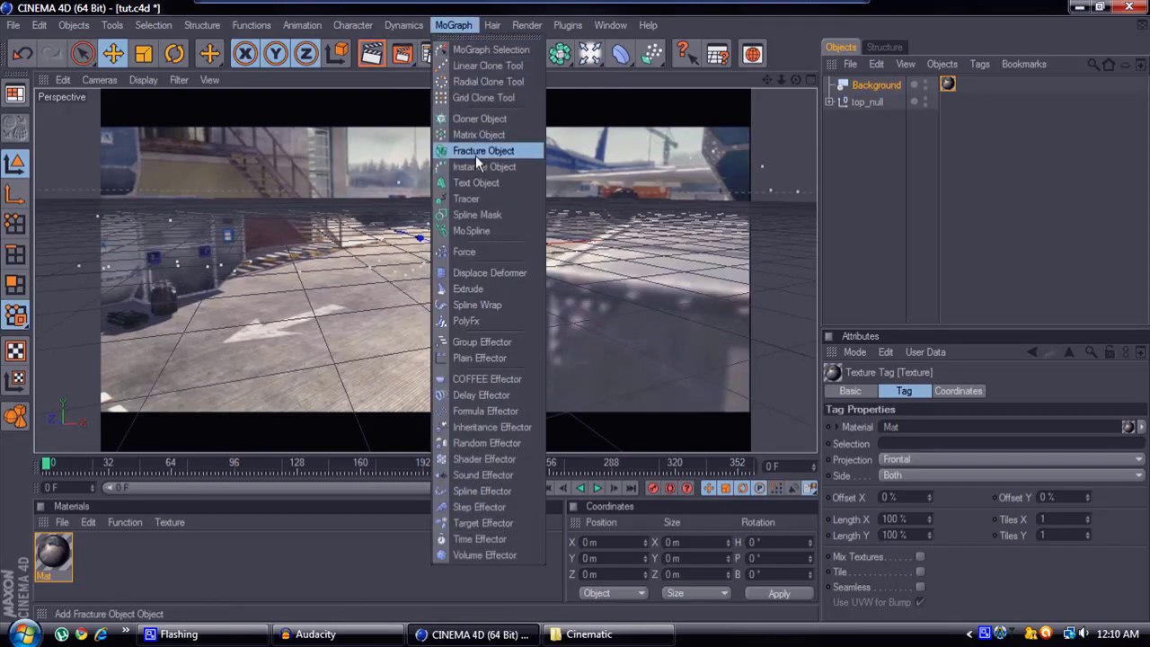
pyautogui.click(473, 182)
pyautogui.moveTo(605, 251); pyautogui.dragTo(530, 251)
pyautogui.moveTo(363, 246); pyautogui.dragTo(353, 240)
pyautogui.moveTo(428, 254); pyautogui.dragTo(393, 259)
pyautogui.press('r')
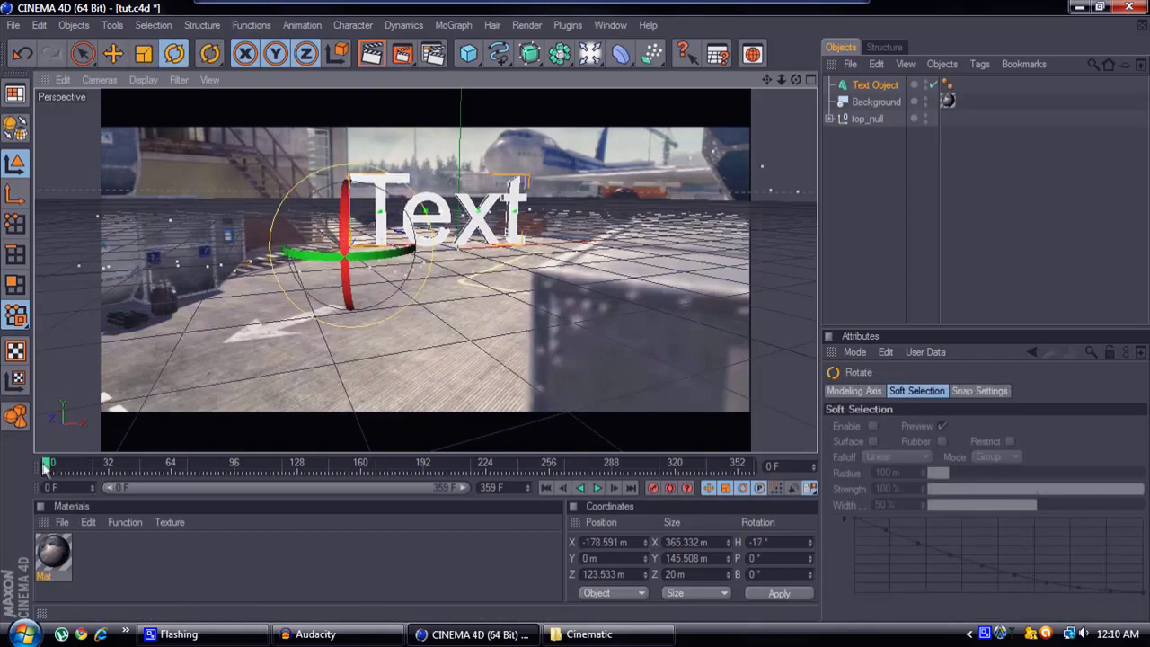
pyautogui.click(76, 468)
pyautogui.moveTo(78, 470); pyautogui.dragTo(42, 464)
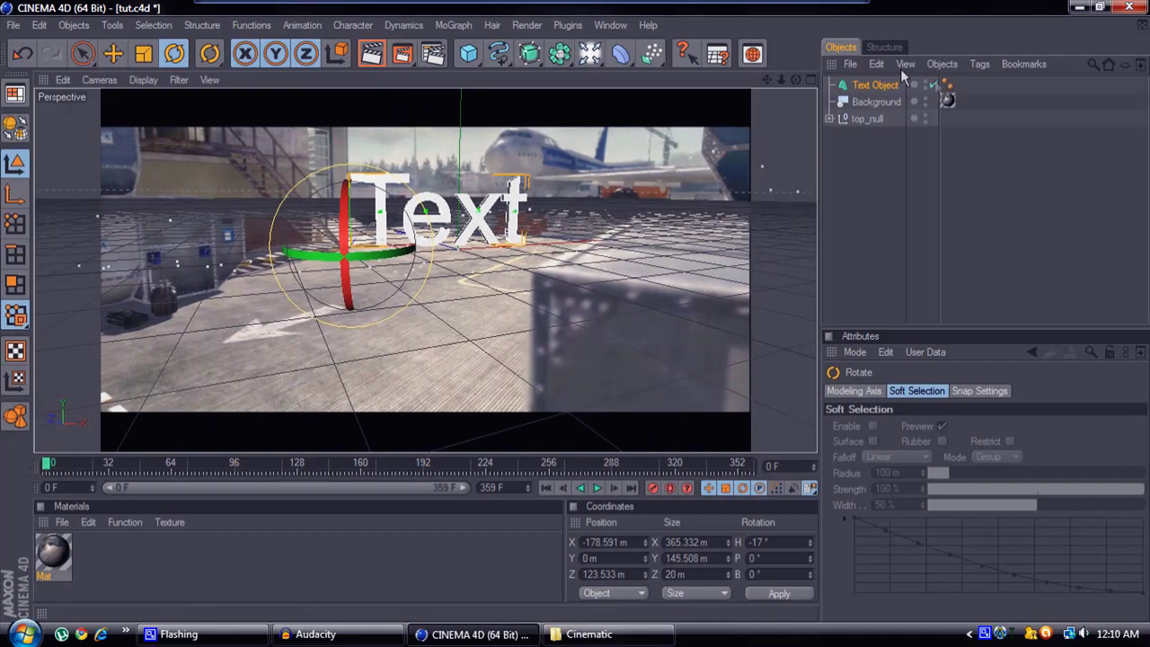
# - Set the scale of top_null to 10 on X, Y and Z
pyautogui.click(868, 120)
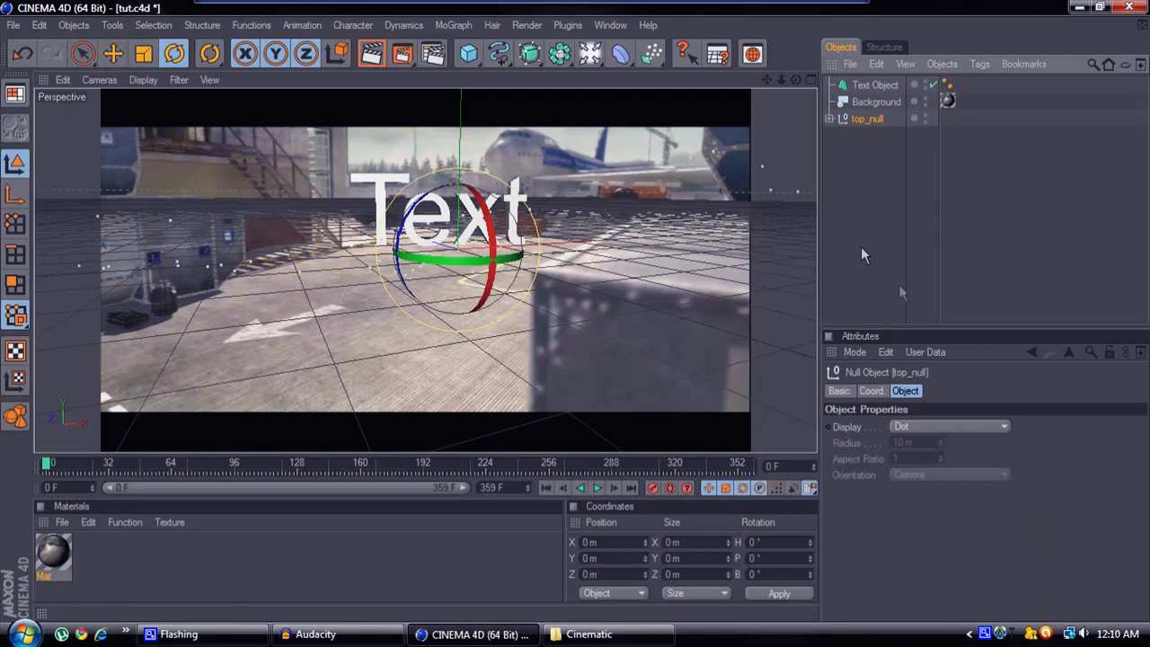
pyautogui.click(860, 392)
pyautogui.click(970, 429)
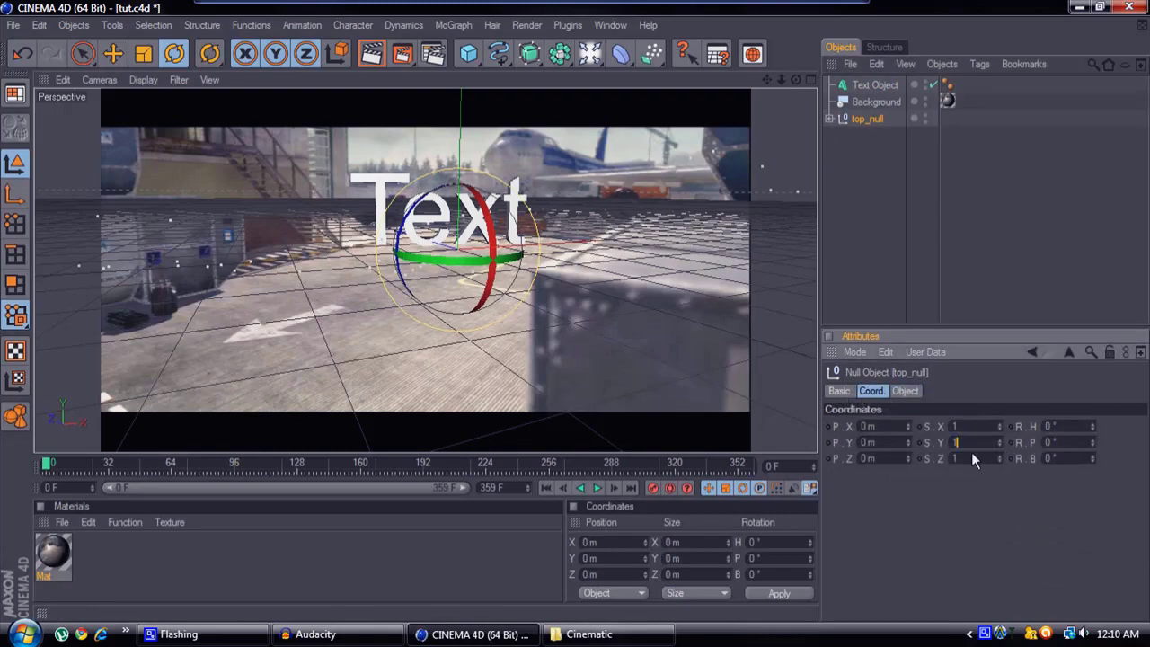
pyautogui.click(973, 425)
pyautogui.write('110')
pyautogui.write('10')
pyautogui.press('Tab')
pyautogui.write('10')
pyautogui.press('Return')
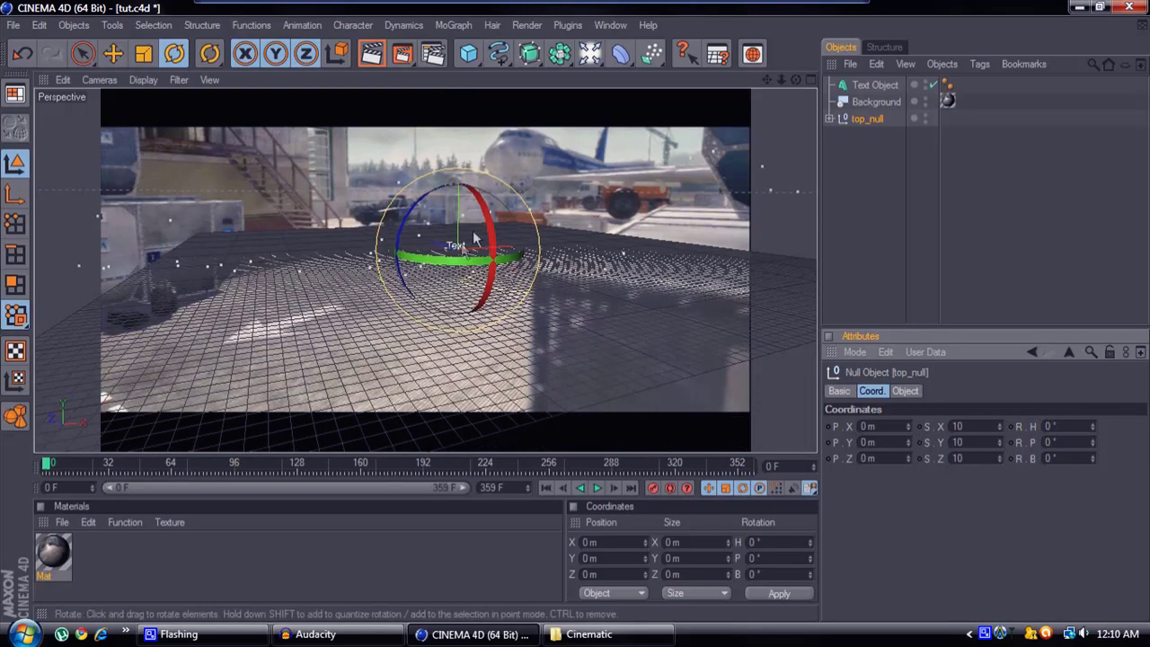
# - Enlarge the text to a height of 1141 m and move it to about X -1727 m, Z 597 m
pyautogui.click(870, 86)
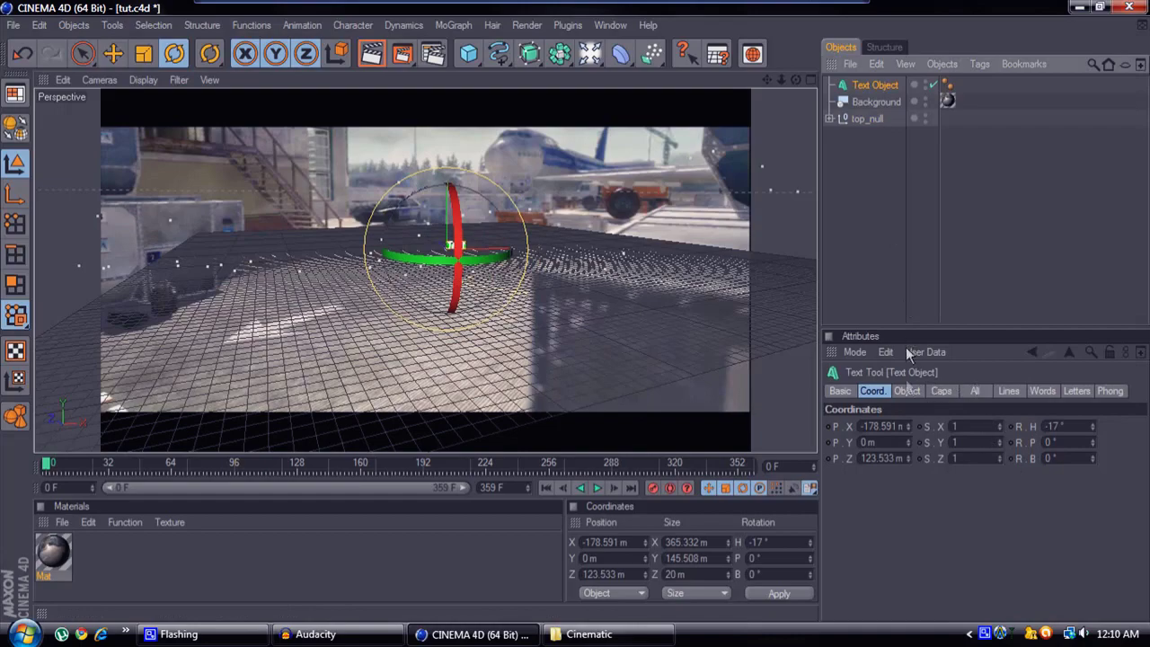
pyautogui.click(907, 391)
pyautogui.moveTo(967, 558); pyautogui.dragTo(967, 555)
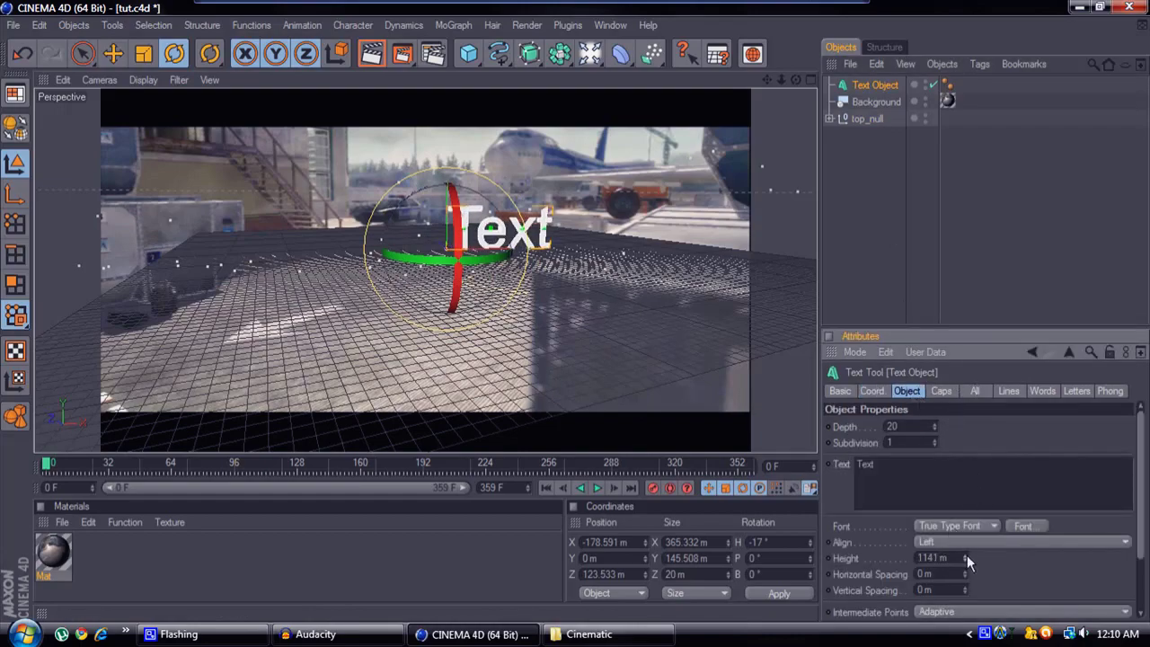
pyautogui.click(112, 56)
pyautogui.moveTo(541, 246); pyautogui.dragTo(455, 246)
# - Check the text against the footage at frame 359 and shift it to about X -1691 m, Z 714 m
pyautogui.moveTo(72, 461); pyautogui.dragTo(891, 432)
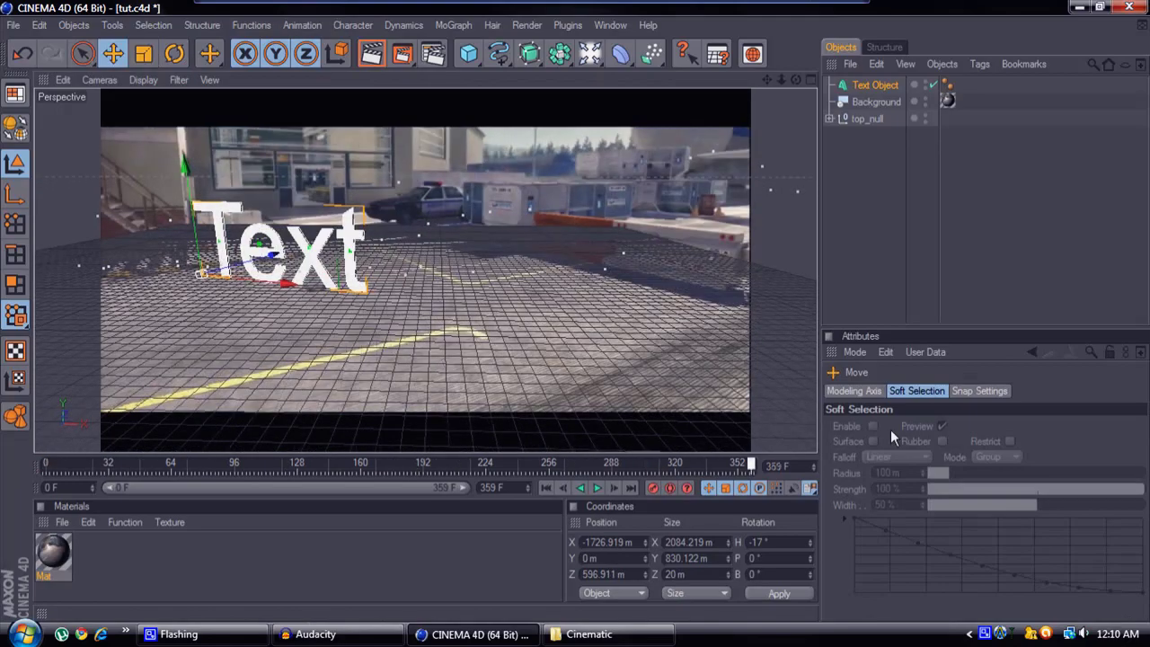
pyautogui.moveTo(814, 435); pyautogui.dragTo(769, 430)
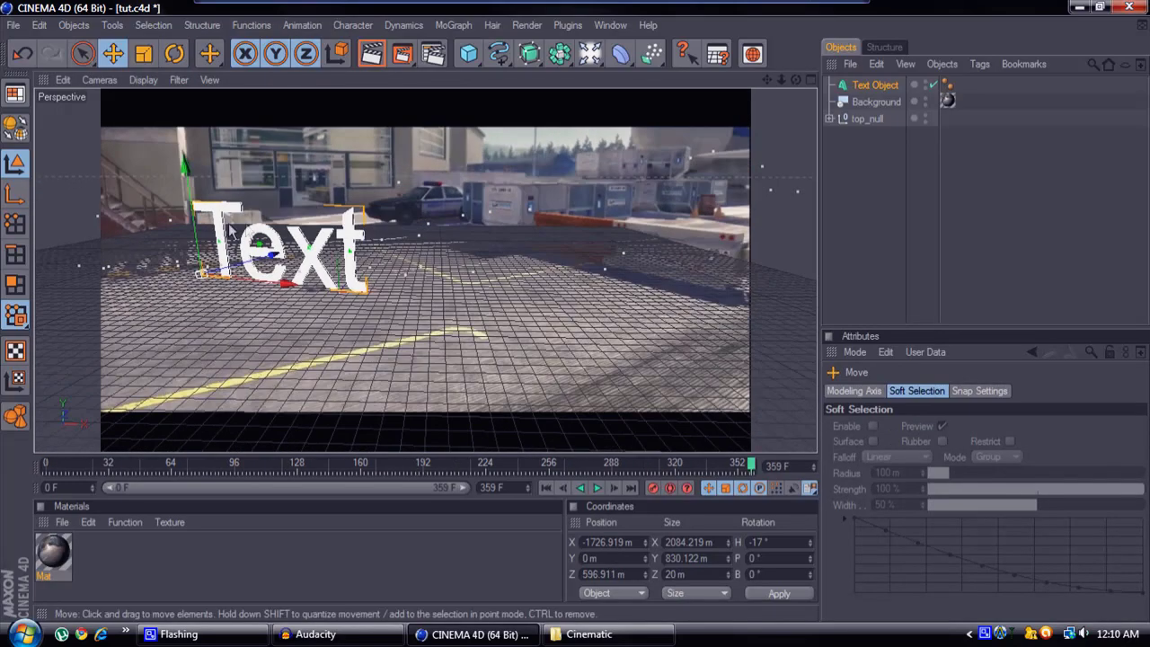
pyautogui.moveTo(577, 318); pyautogui.dragTo(578, 318)
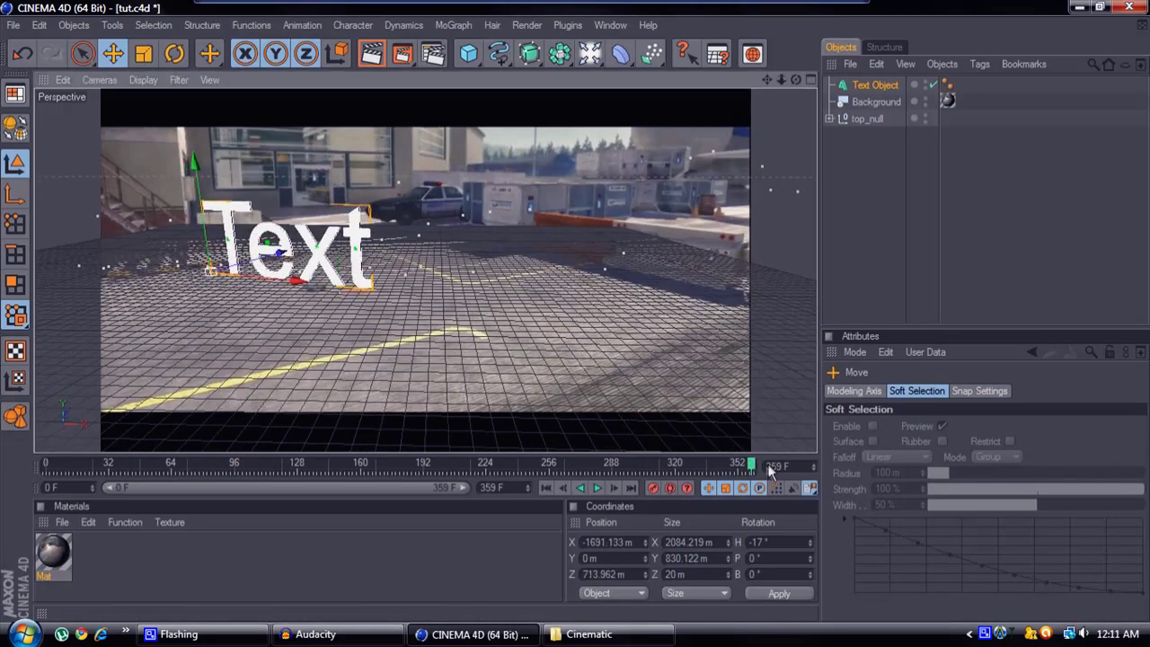
pyautogui.moveTo(755, 468); pyautogui.dragTo(101, 469)
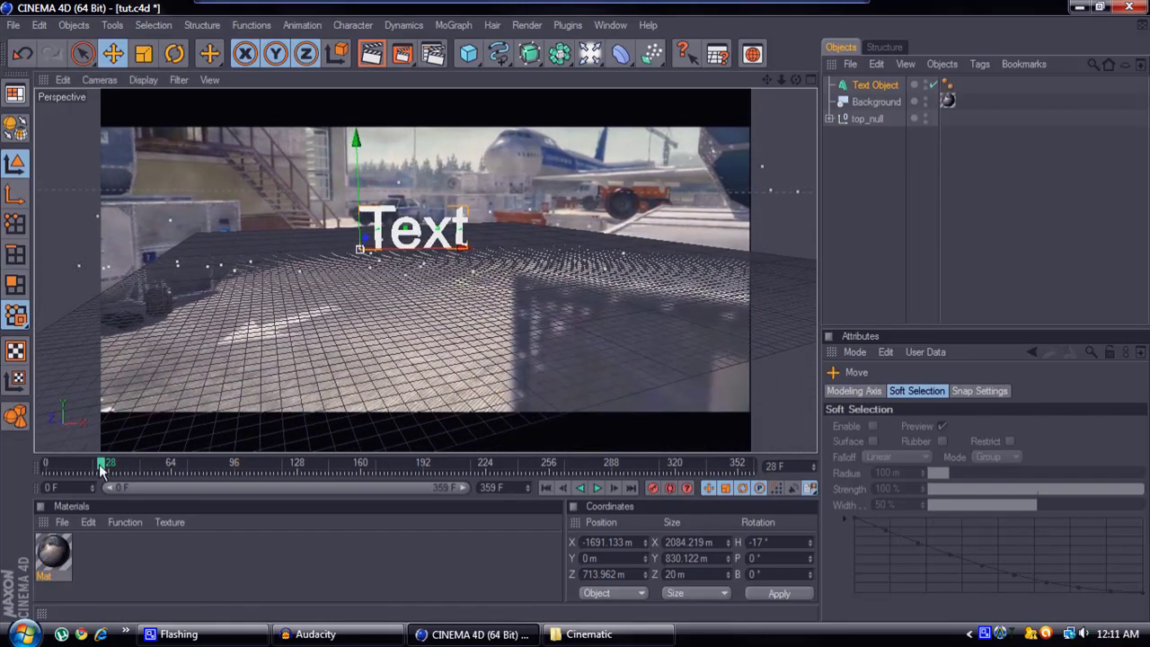
# - Reset the scale of top_null to 1 on X, Y and Z
pyautogui.click(869, 120)
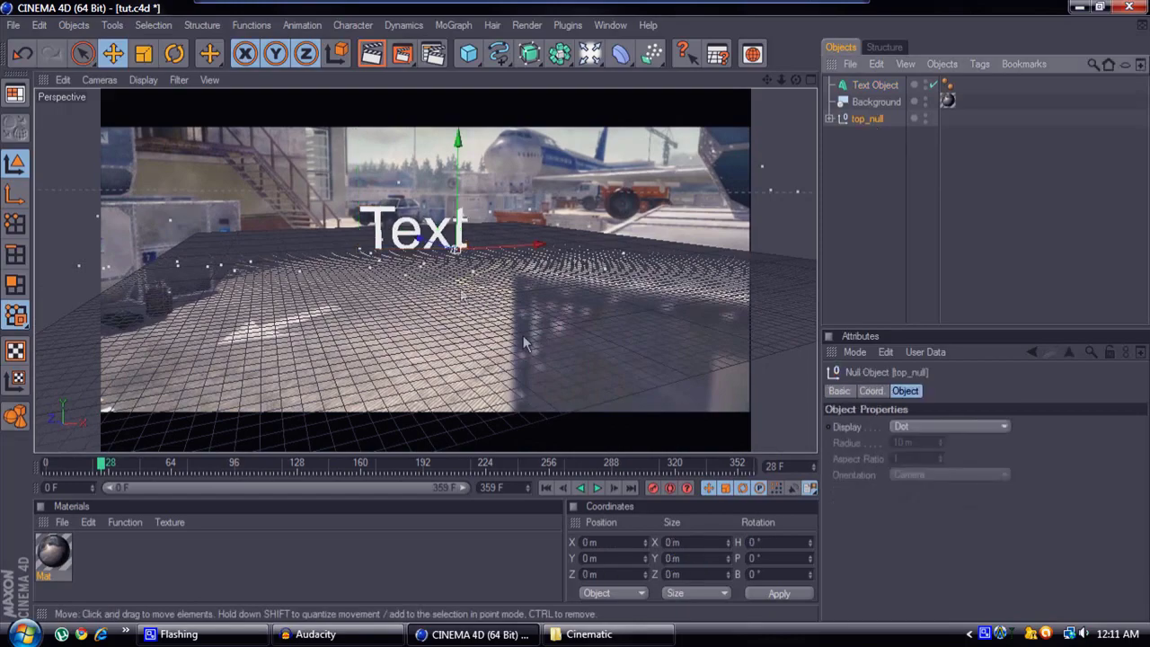
pyautogui.click(872, 391)
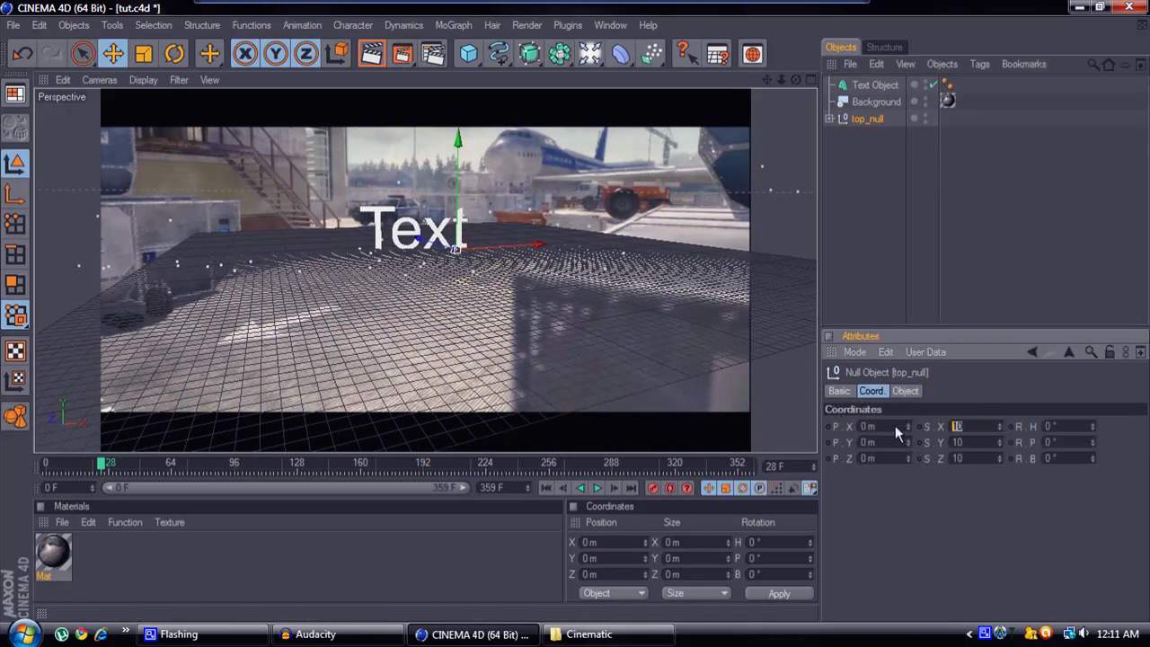
pyautogui.write('100')
pyautogui.moveTo(966, 428); pyautogui.dragTo(909, 429)
pyautogui.press('BackSpace')
pyautogui.press('Tab')
pyautogui.write('1')
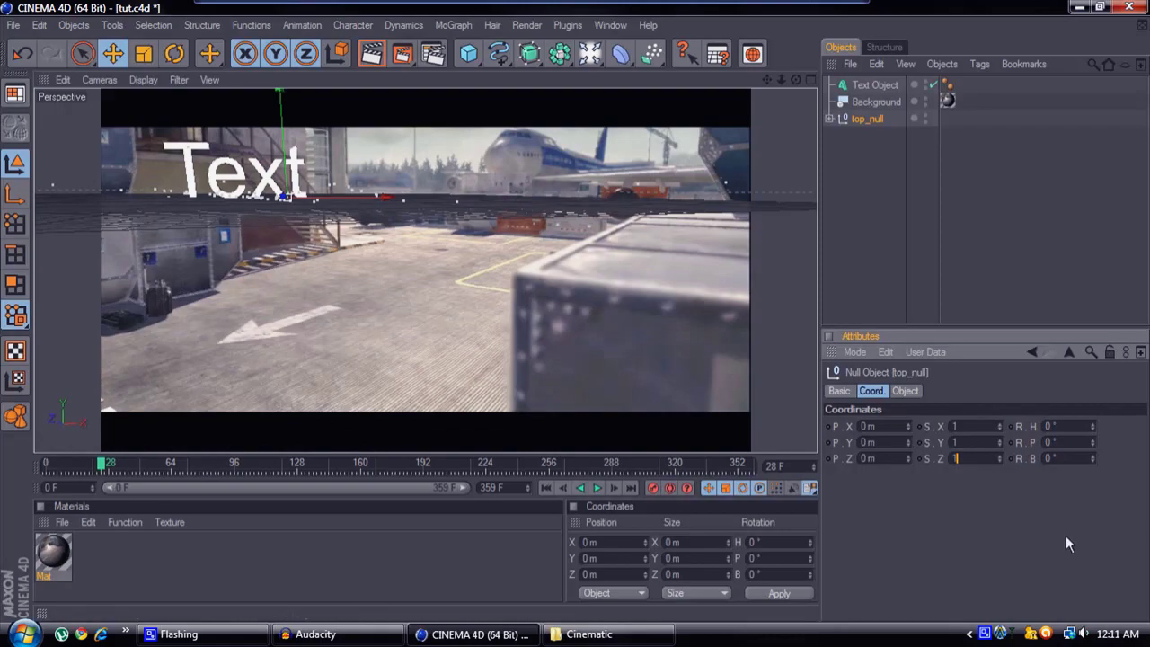
pyautogui.press('Return')
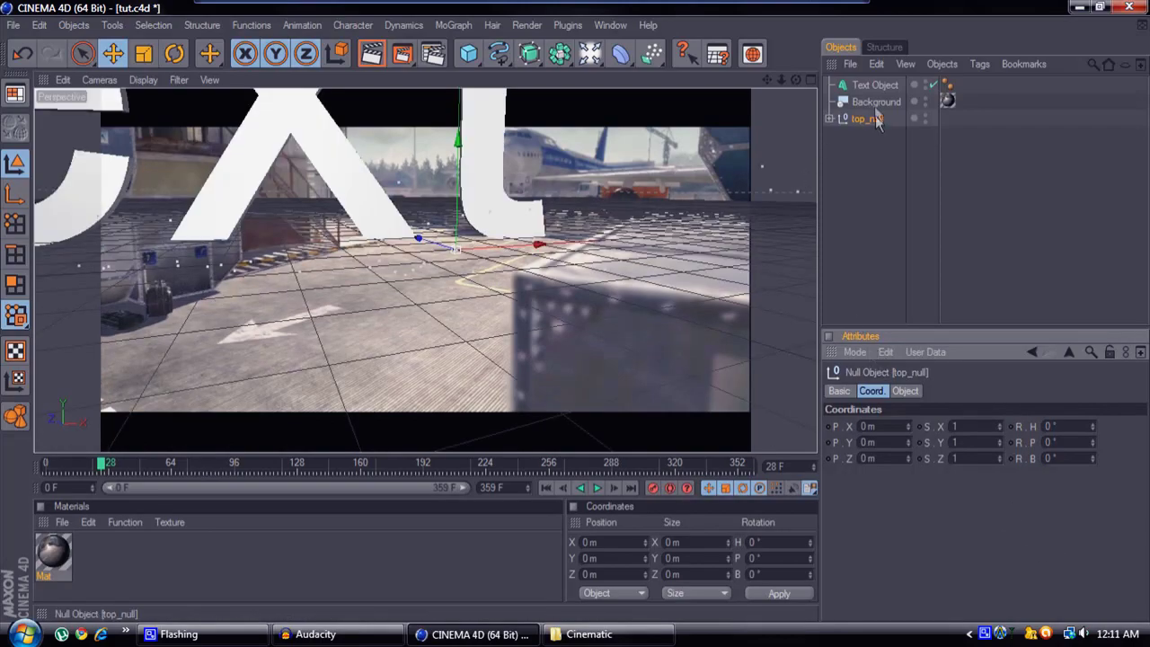
pyautogui.click(875, 85)
pyautogui.click(905, 390)
pyautogui.moveTo(955, 557); pyautogui.dragTo(898, 556)
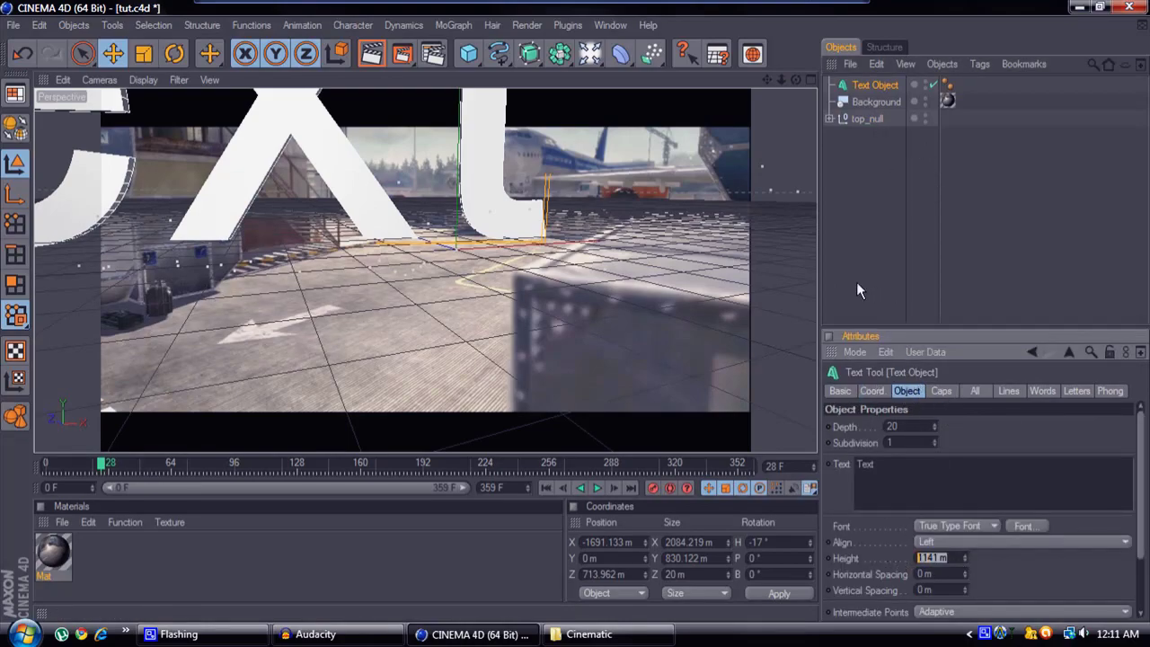
pyautogui.click(862, 119)
pyautogui.click(868, 392)
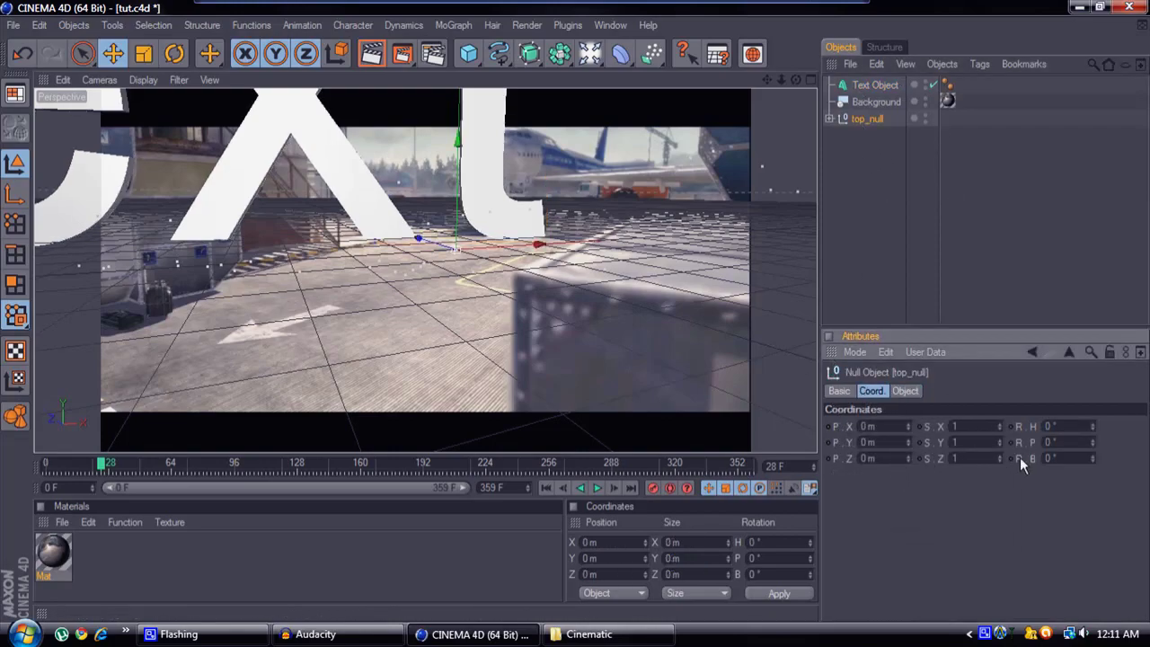
pyautogui.click(977, 444)
pyautogui.click(959, 428)
pyautogui.click(980, 426)
pyautogui.press('Tab')
pyautogui.press('Tab')
# - Set the text height to 200 m and reposition the text at about X -167 m, Z 248 m
pyautogui.click(866, 85)
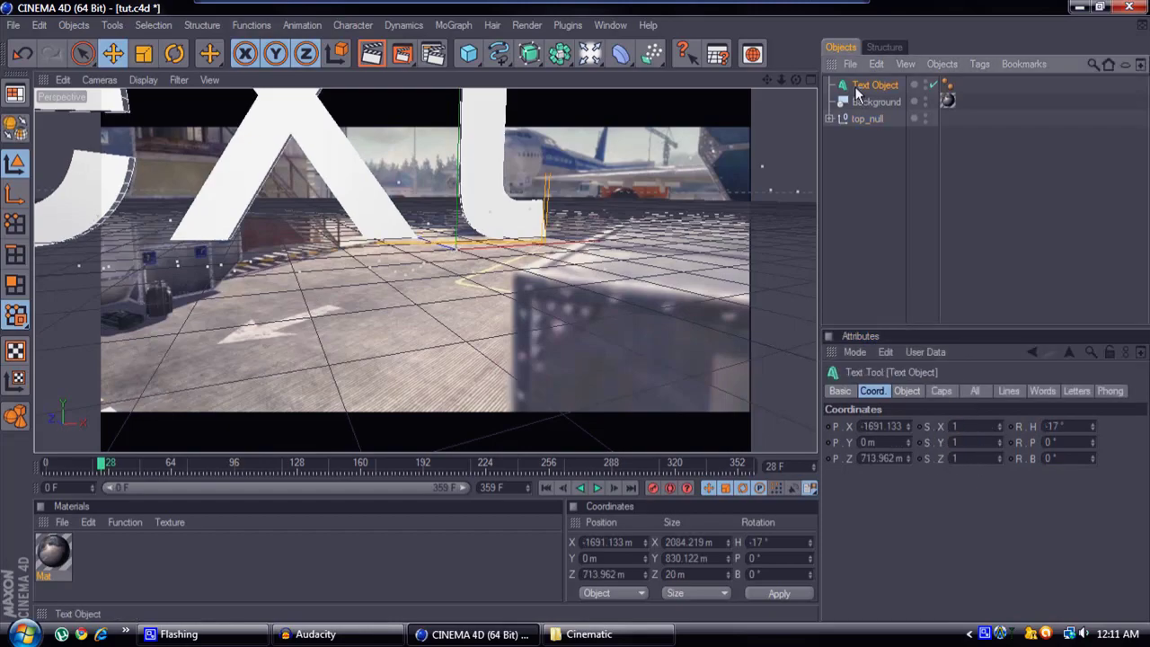
pyautogui.click(907, 392)
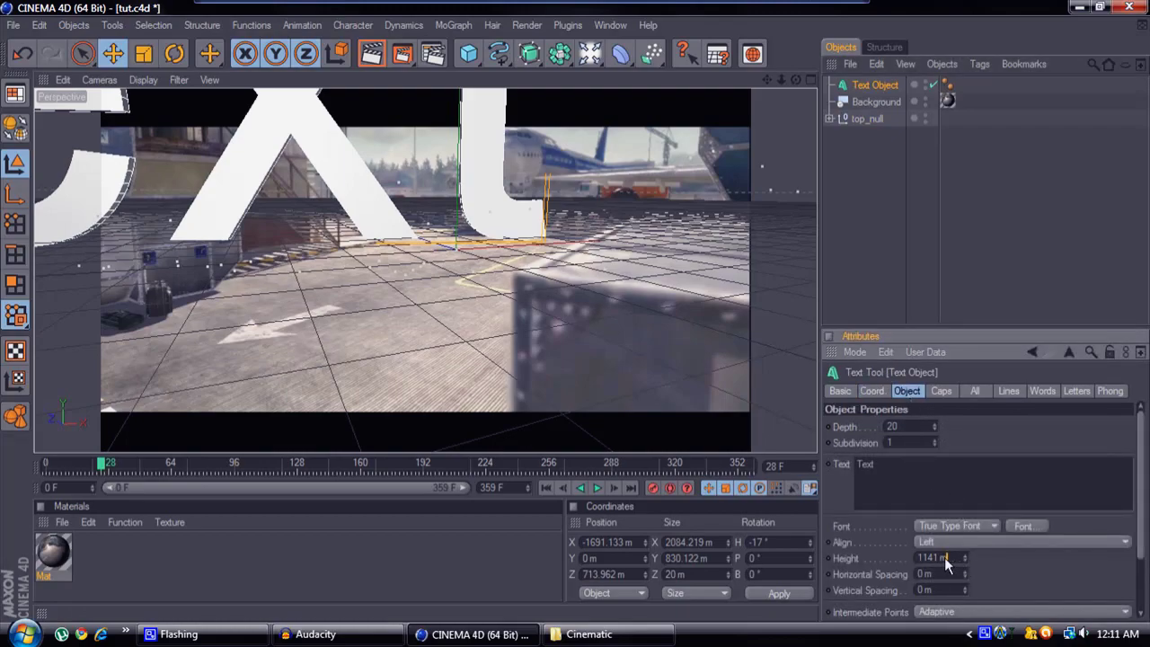
pyautogui.write('200')
pyautogui.click(943, 478)
pyautogui.moveTo(922, 555); pyautogui.dragTo(892, 554)
pyautogui.scroll(-6, 618, 377)
pyautogui.scroll(2, 395, 314)
pyautogui.moveTo(101, 258); pyautogui.dragTo(600, 310)
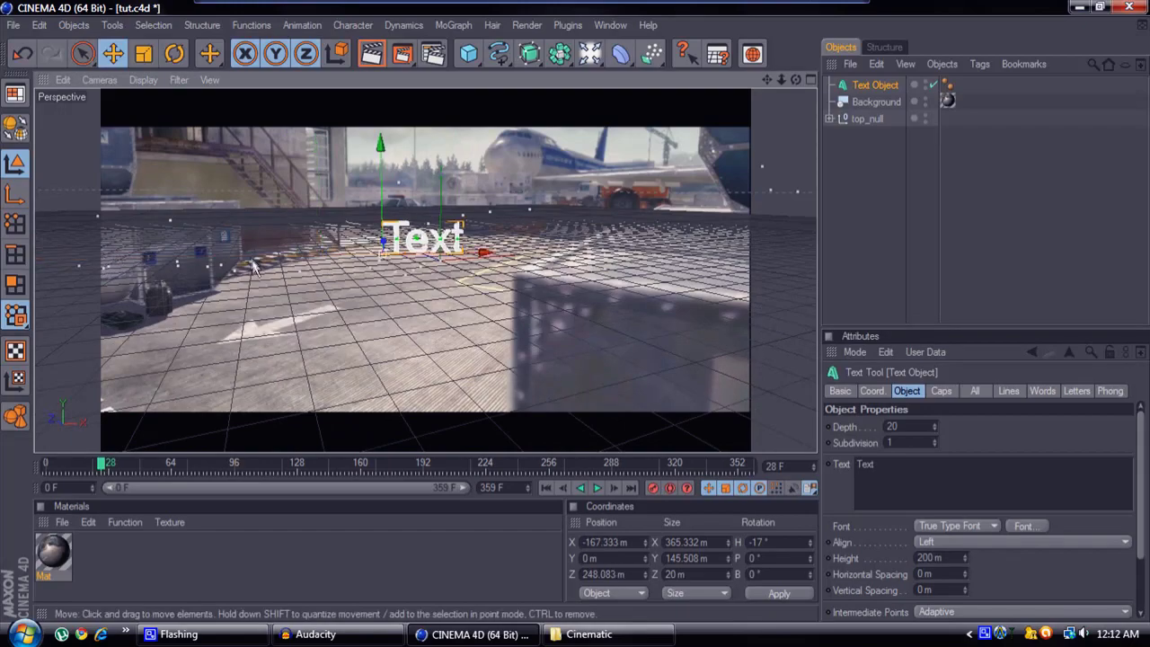
# - Move the text to about X -111 m, Y -54 m, Z 334 m and scrub the timeline to check it against the footage
pyautogui.doubleClick(596, 487)
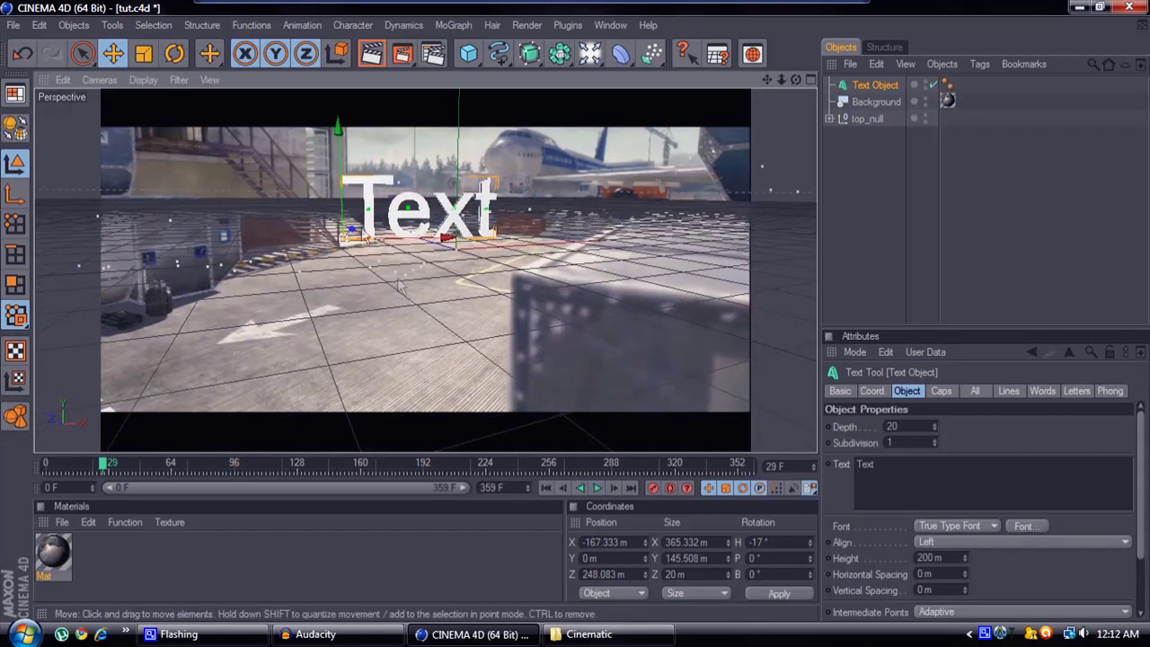
pyautogui.moveTo(355, 235)
pyautogui.mouseDown()
pyautogui.moveTo(359, 254)
pyautogui.moveTo(358, 241)
pyautogui.mouseUp()
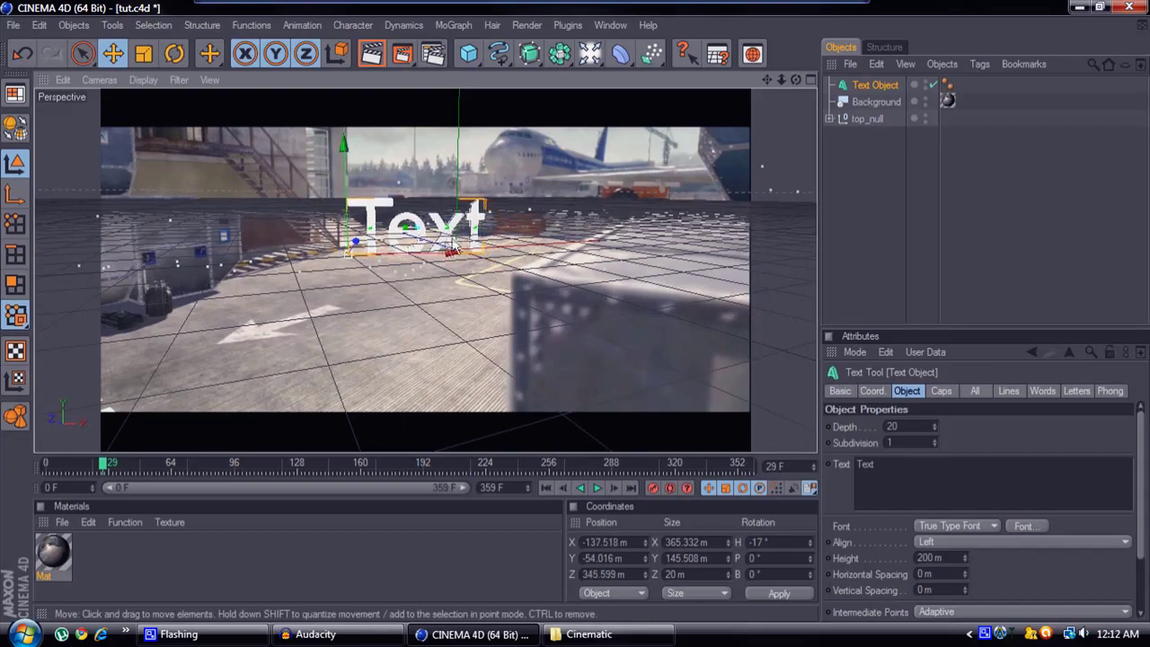
pyautogui.moveTo(103, 464); pyautogui.dragTo(548, 438)
pyautogui.moveTo(728, 446); pyautogui.dragTo(87, 450)
pyautogui.moveTo(320, 459)
pyautogui.mouseDown()
pyautogui.moveTo(662, 460)
pyautogui.moveTo(308, 462)
pyautogui.mouseUp()
pyautogui.moveTo(120, 462); pyautogui.dragTo(75, 469)
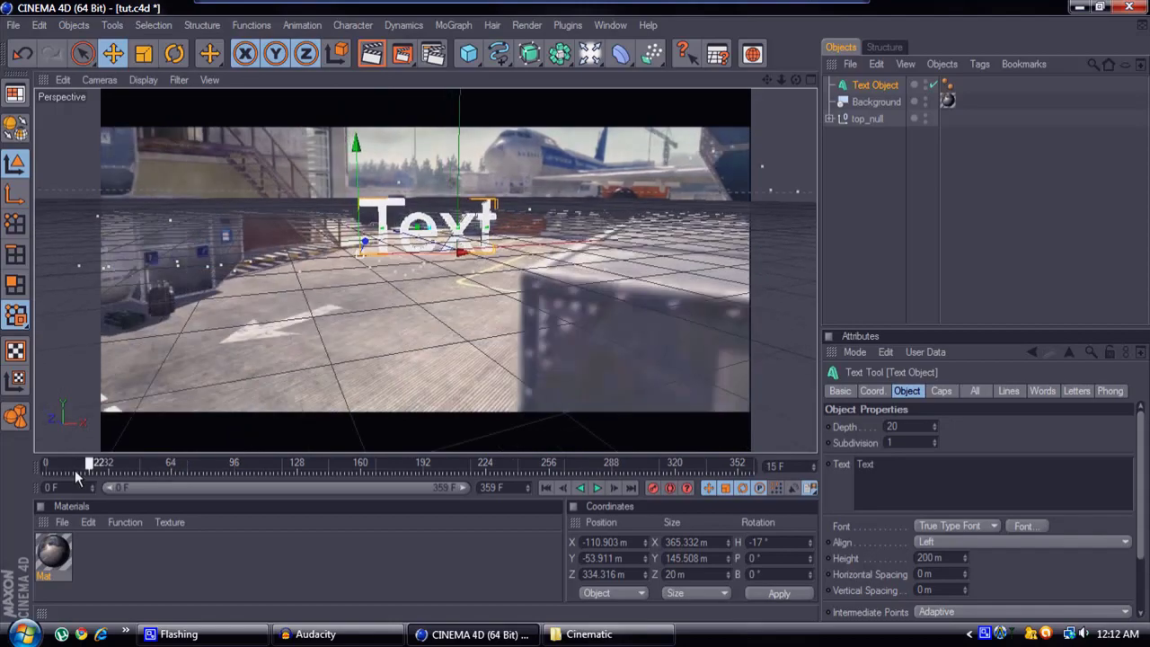
# - Try a scale of 100 on X, Y and Z for top_null and shift it along X to about 5170 m
pyautogui.click(866, 119)
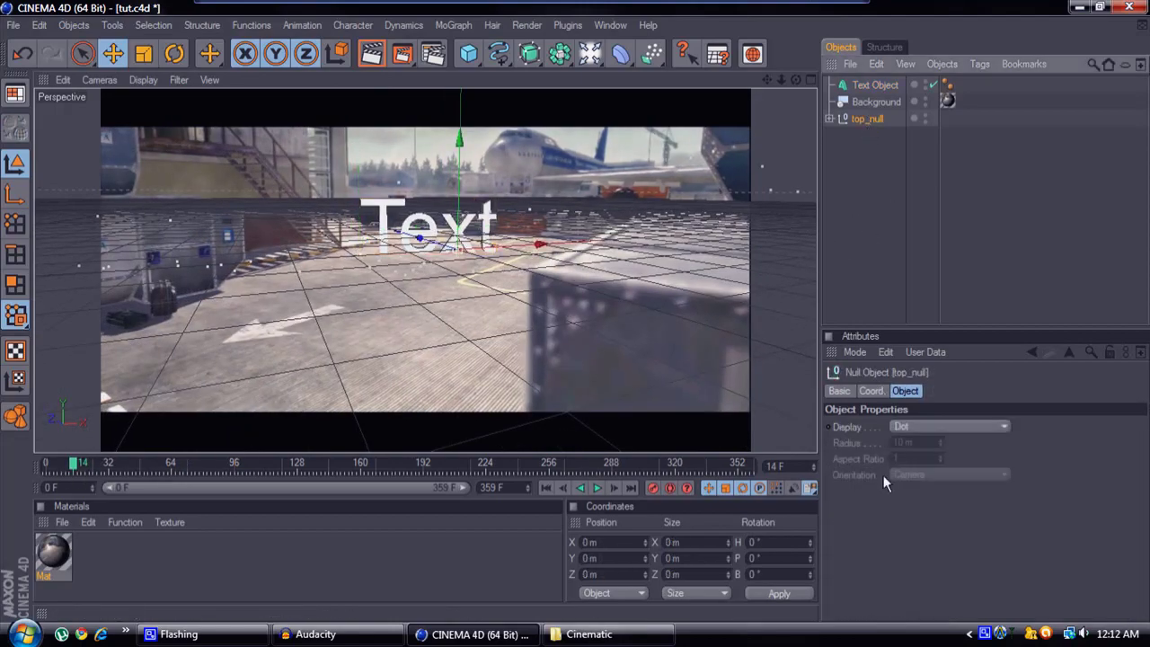
pyautogui.click(871, 391)
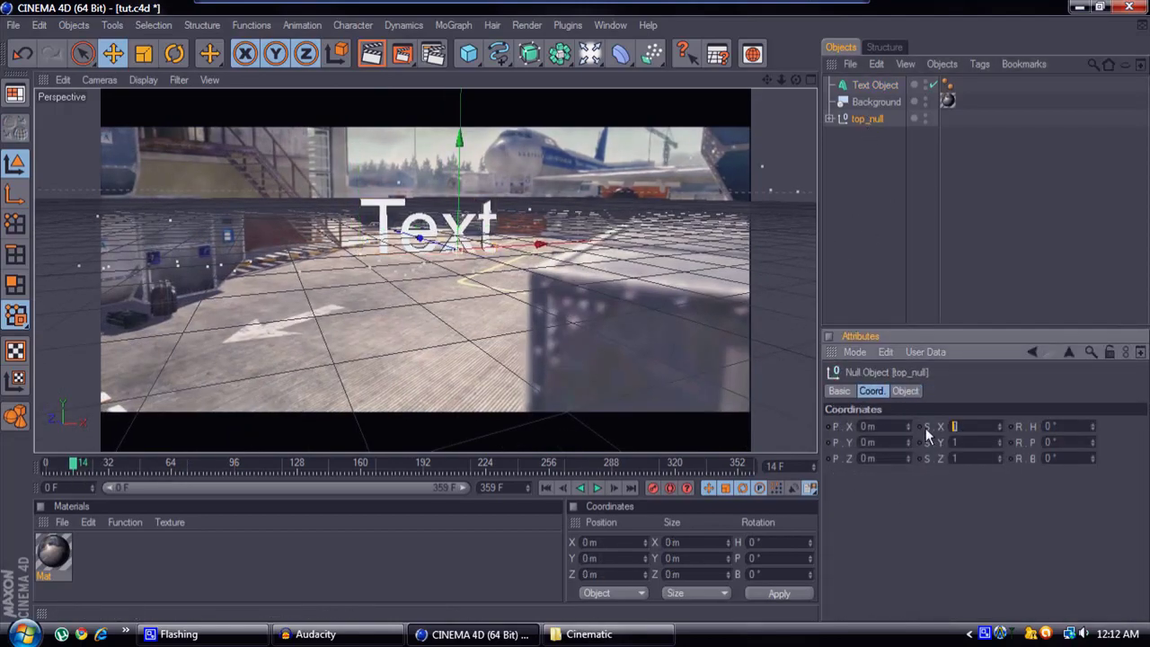
pyautogui.click(962, 429)
pyautogui.write('100')
pyautogui.press('Return')
pyautogui.write('100')
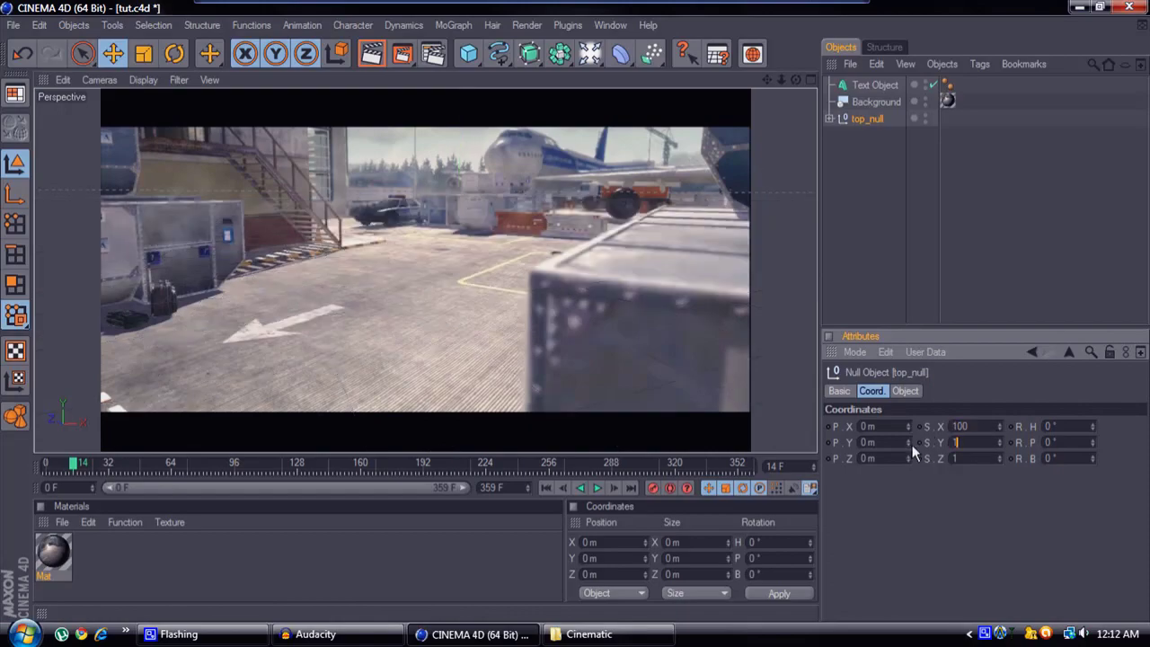
pyautogui.write('100')
pyautogui.press('Return')
pyautogui.moveTo(522, 248); pyautogui.dragTo(575, 310)
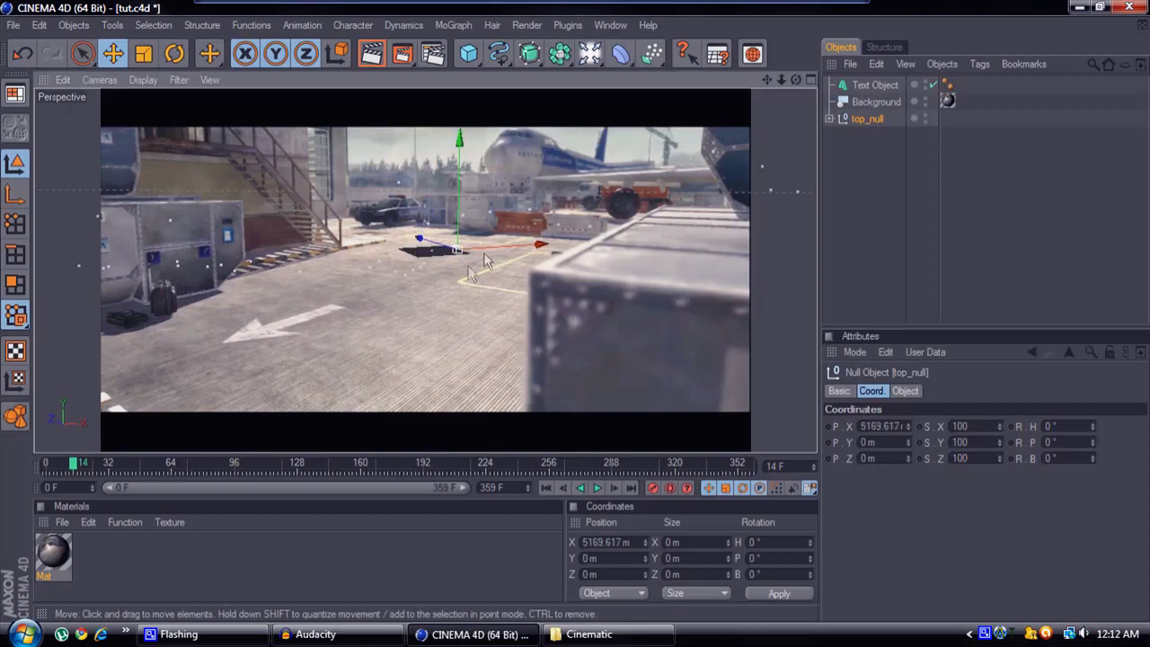
# - Set the scale of top_null to 10 on X, Y and Z and move it along X to about 193 m
pyautogui.click(967, 430)
pyautogui.moveTo(944, 429); pyautogui.dragTo(902, 426)
pyautogui.write('10')
pyautogui.press('Tab')
pyautogui.write('10')
pyautogui.press('Tab')
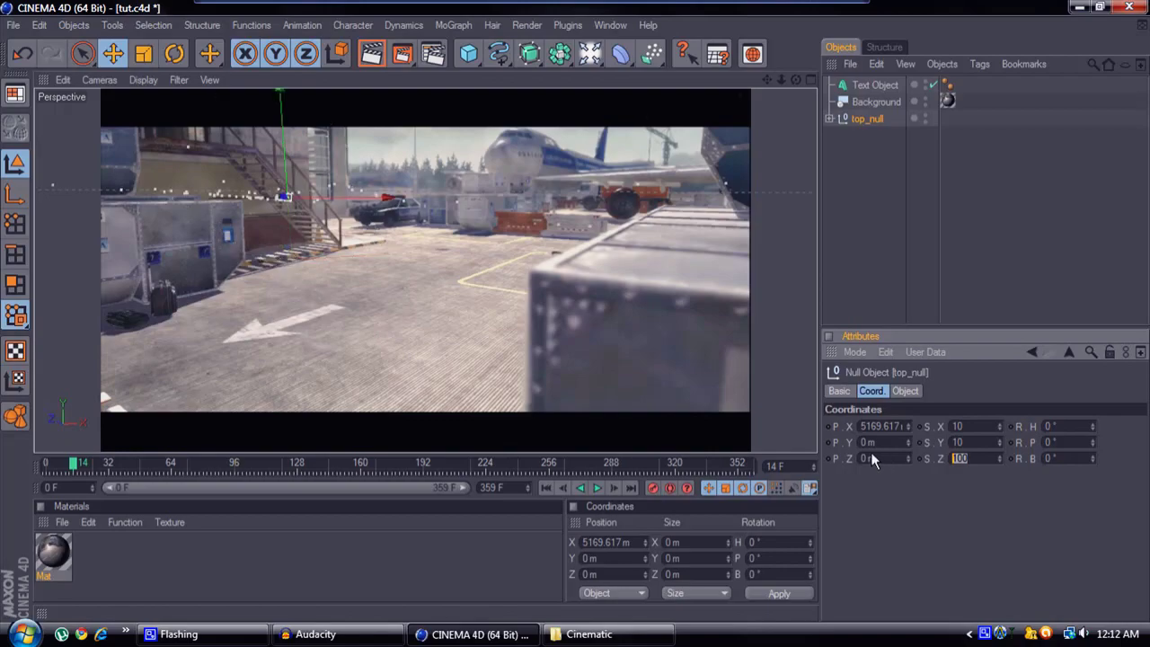
pyautogui.write('10')
pyautogui.press('Return')
pyautogui.moveTo(540, 245); pyautogui.dragTo(500, 273)
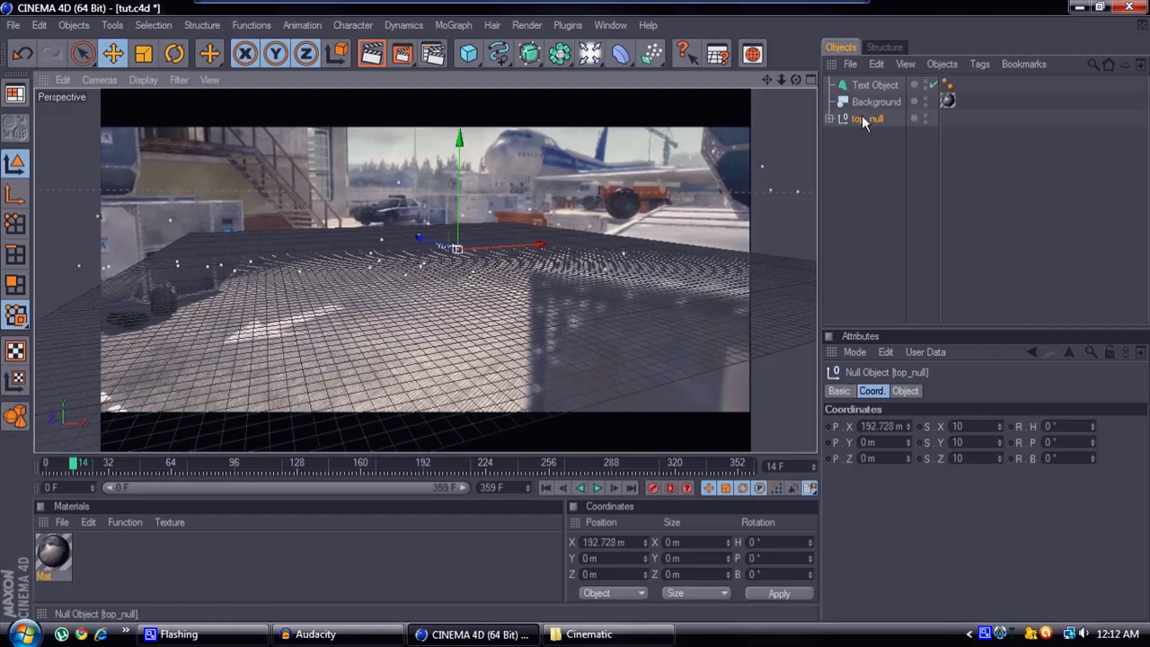
# - Increase the text height to 982 m and move the text to about X -1454 m, Z 446 m
pyautogui.click(873, 84)
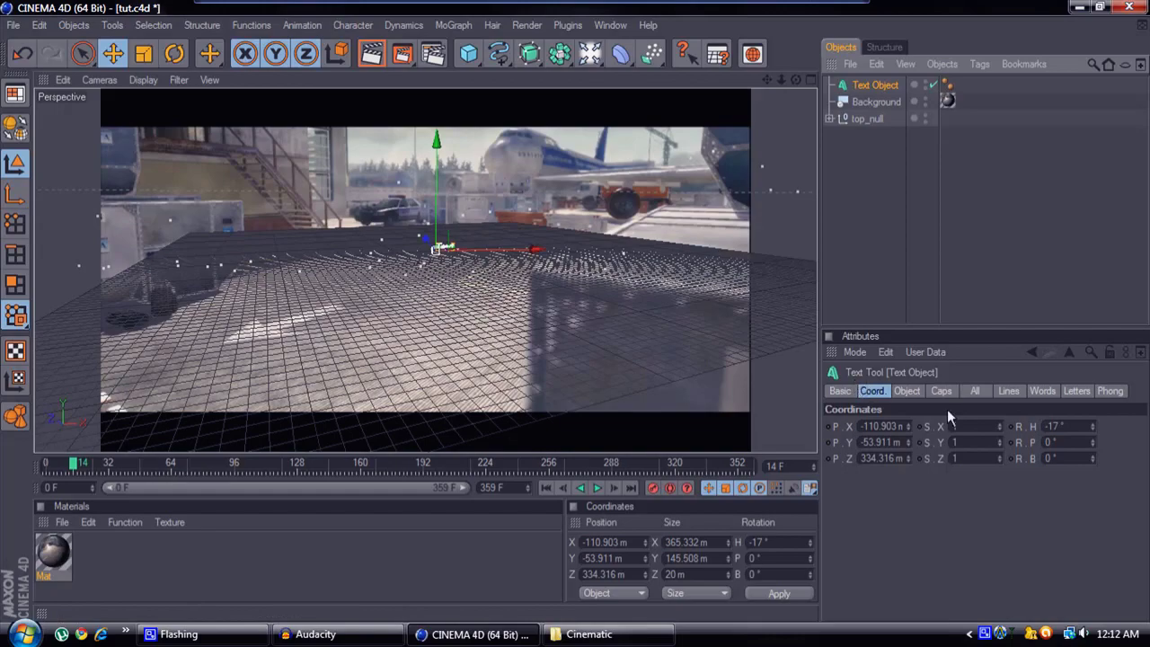
pyautogui.click(906, 391)
pyautogui.moveTo(966, 557); pyautogui.dragTo(965, 557)
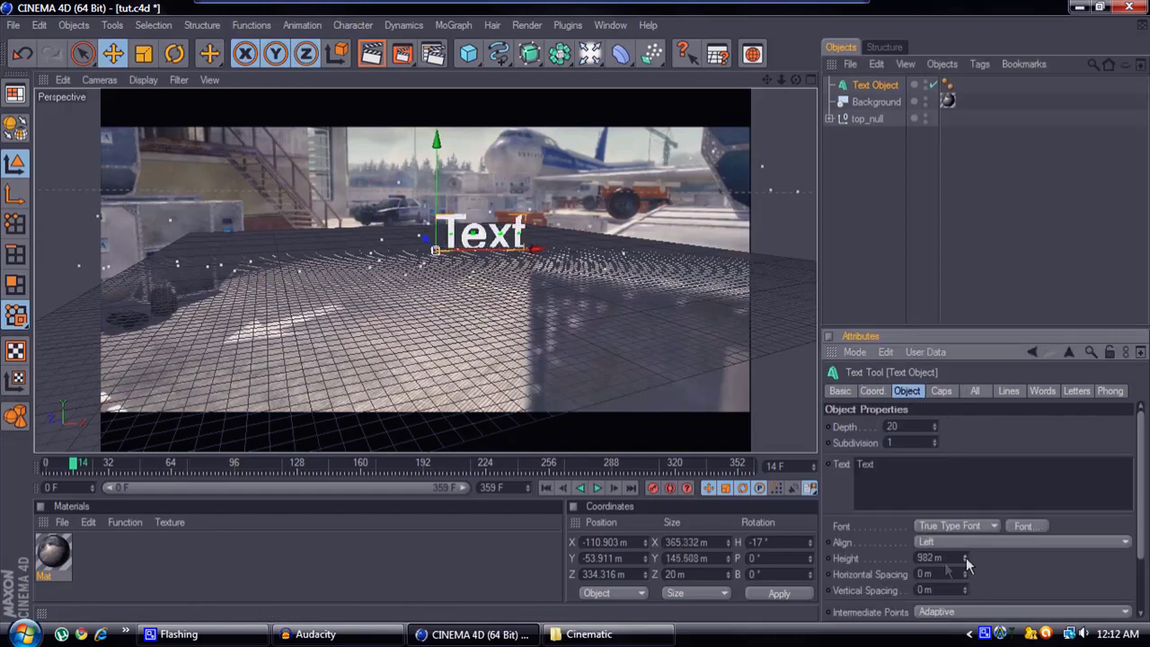
pyautogui.moveTo(545, 249); pyautogui.dragTo(481, 250)
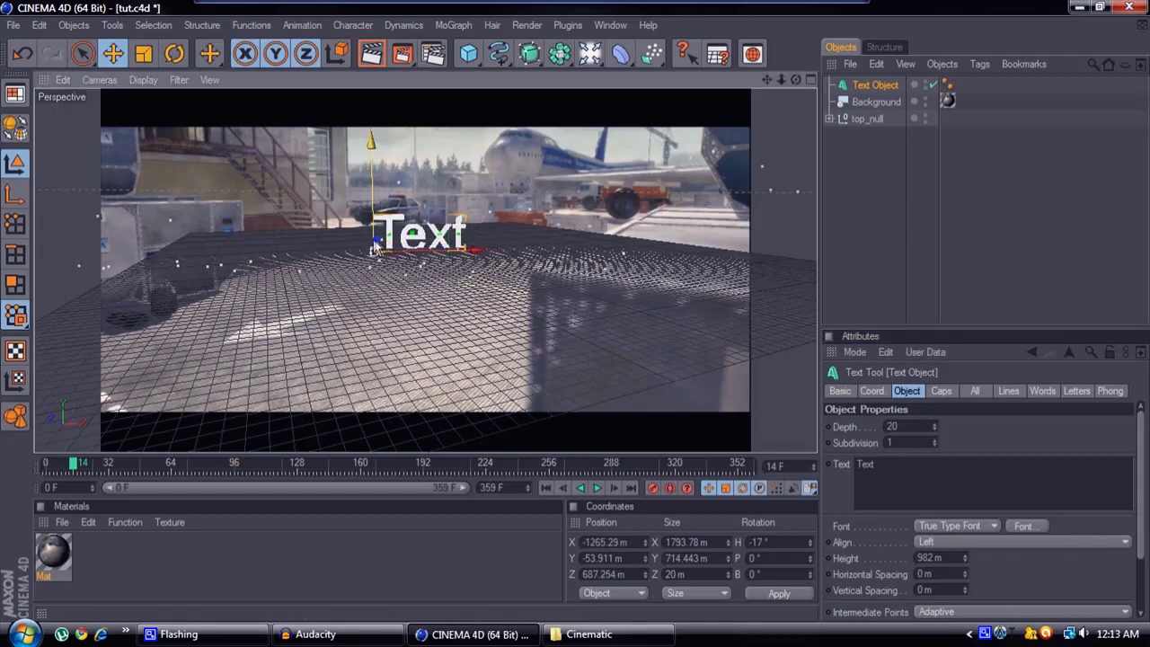
pyautogui.moveTo(383, 241); pyautogui.dragTo(381, 244)
pyautogui.moveTo(453, 254); pyautogui.dragTo(446, 254)
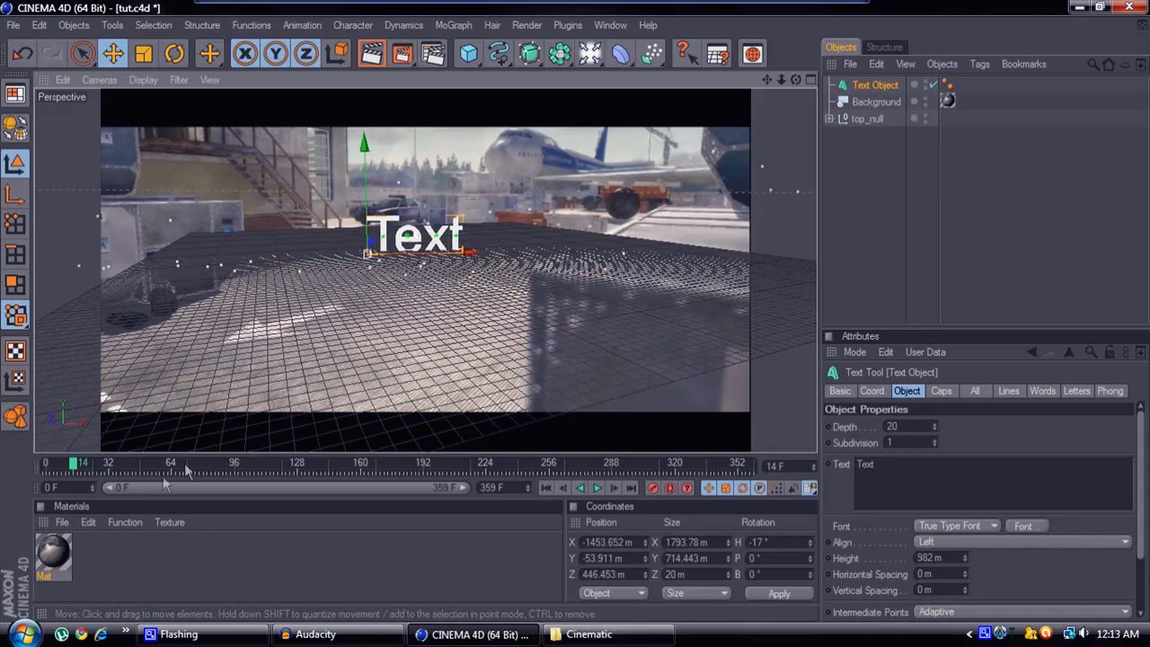
# - Scrub through the whole shot from frame 0 and back to check how the text follows the footage
pyautogui.moveTo(78, 469); pyautogui.dragTo(32, 471)
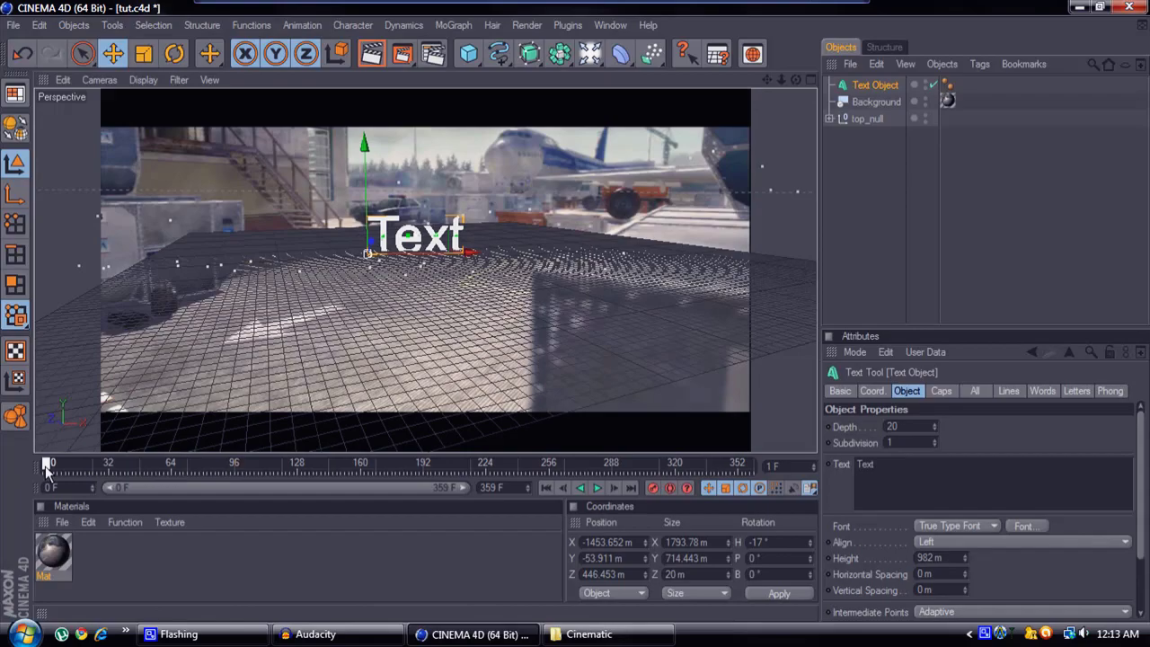
pyautogui.moveTo(47, 468); pyautogui.dragTo(814, 428)
pyautogui.moveTo(629, 433); pyautogui.dragTo(9, 500)
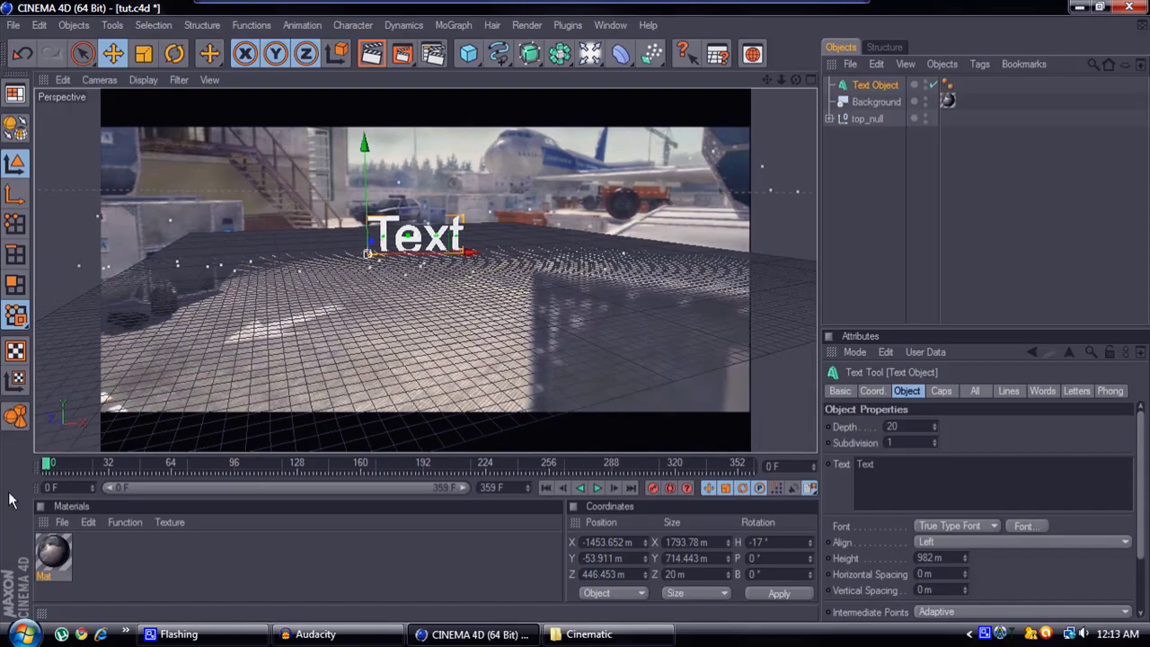
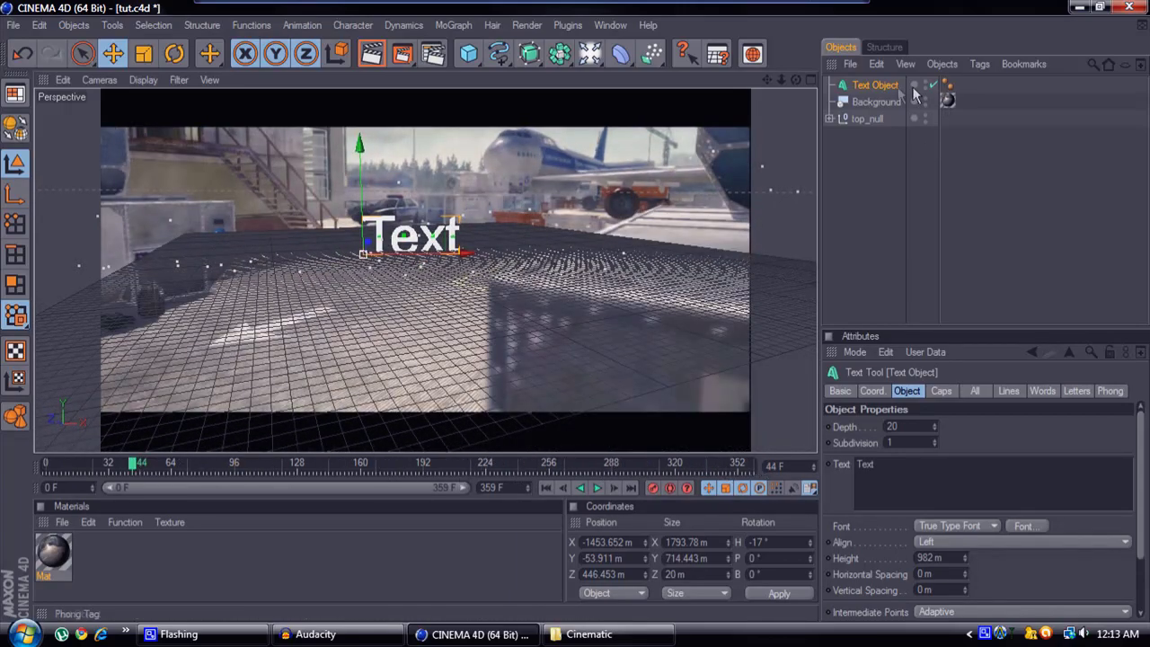
# - Set the text depth to 104 and scrub through the shot to check the thicker text against the footage
pyautogui.moveTo(933, 429); pyautogui.dragTo(936, 426)
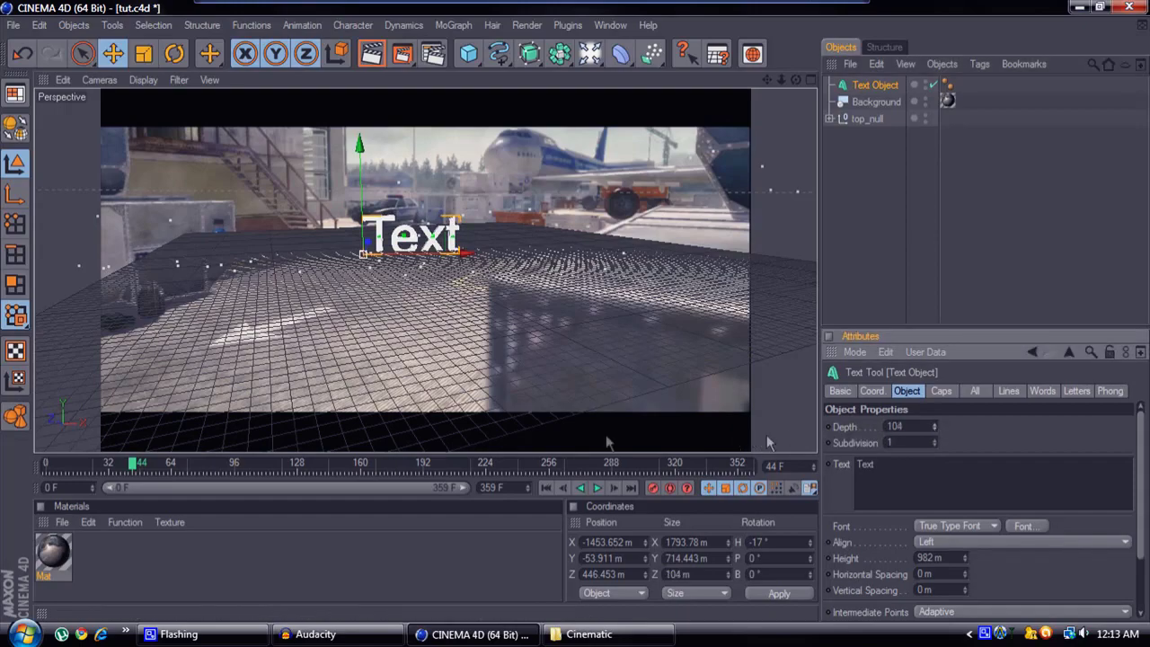
pyautogui.moveTo(131, 467); pyautogui.dragTo(822, 436)
pyautogui.moveTo(703, 446); pyautogui.dragTo(48, 445)
# - Add a Floor object and place it under the text at about X -640 m, Y -41 m, Z 0 m
pyautogui.moveTo(621, 54); pyautogui.dragTo(777, 142)
pyautogui.moveTo(477, 215); pyautogui.dragTo(434, 242)
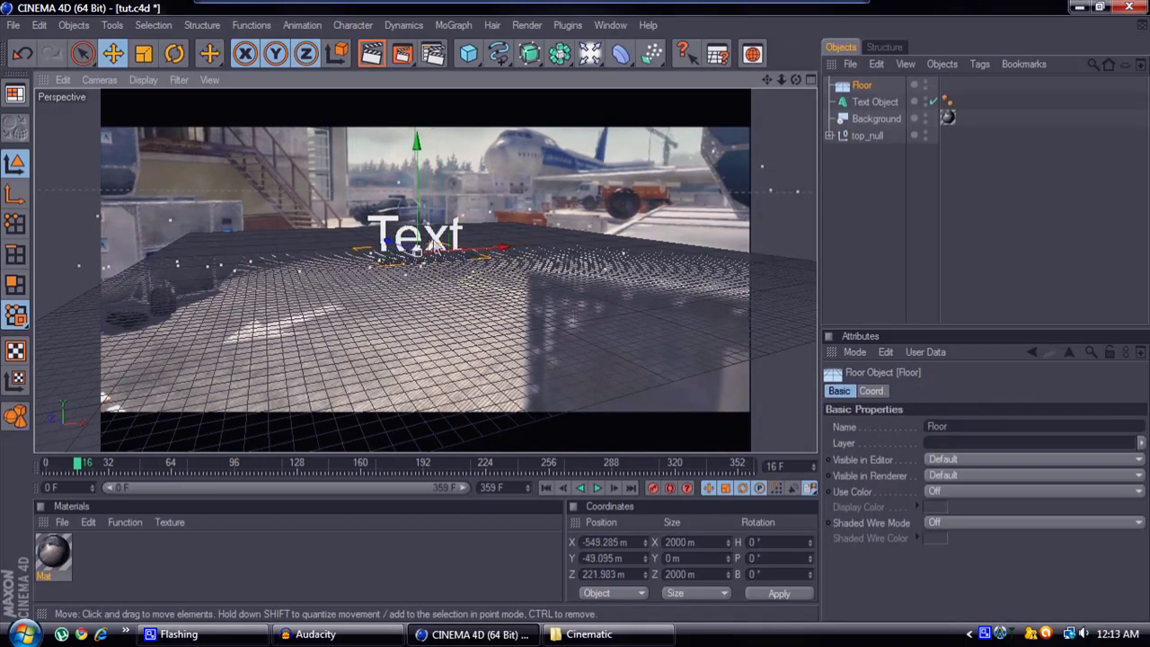
pyautogui.click(22, 53)
pyautogui.moveTo(571, 319); pyautogui.dragTo(473, 248)
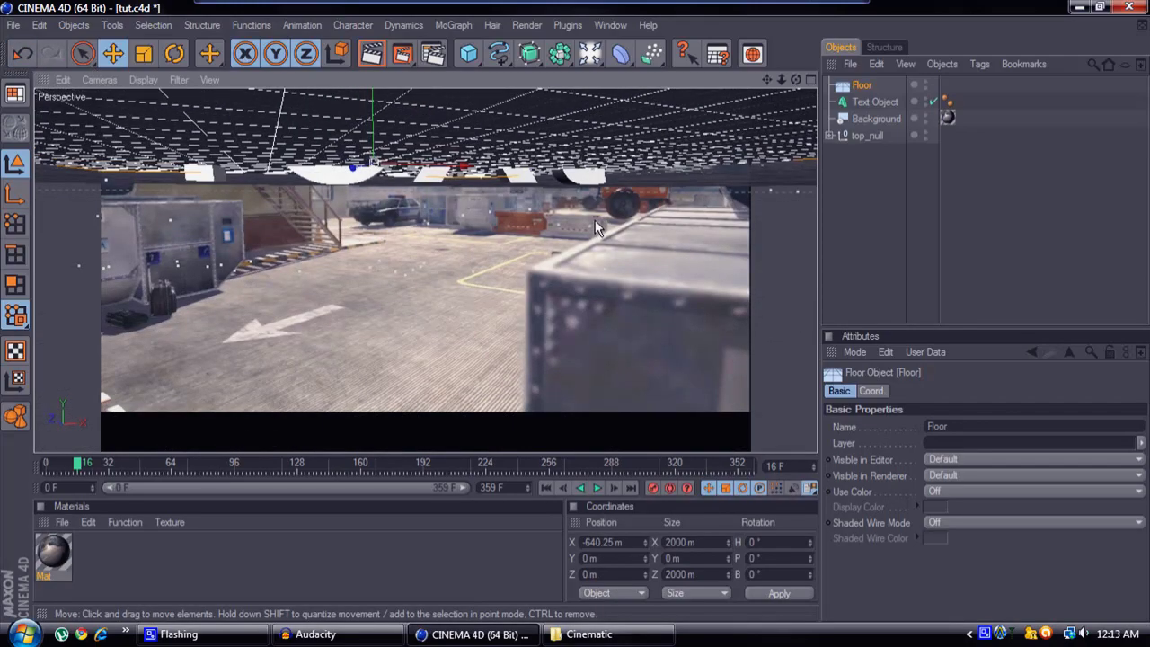
pyautogui.scroll(2, 437, 185)
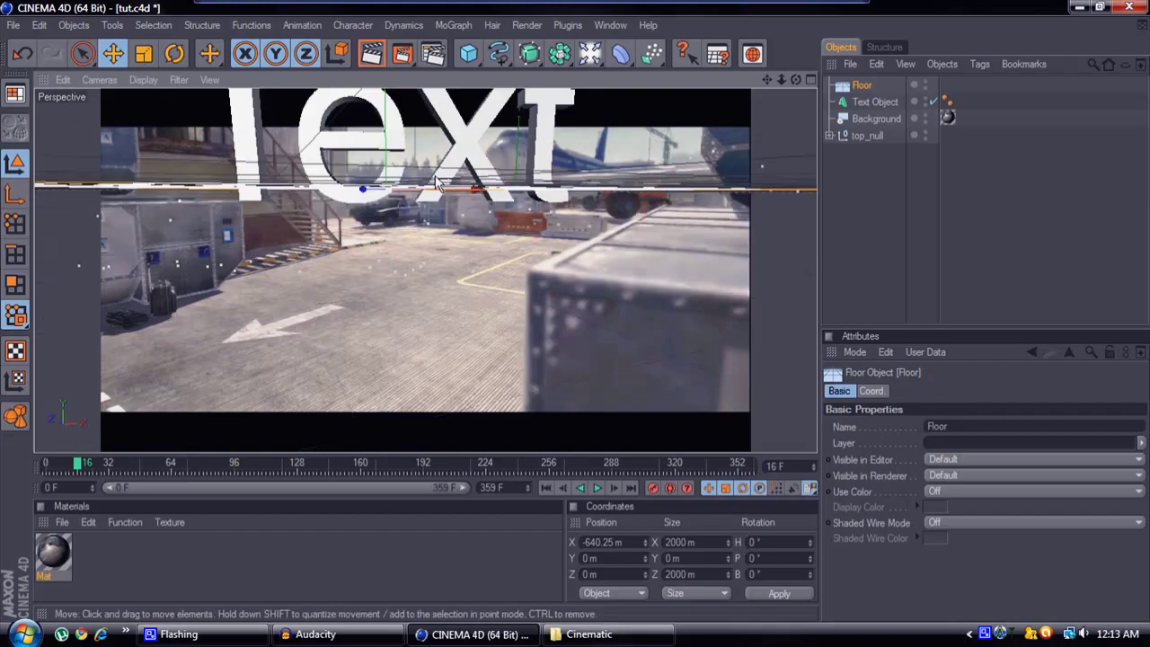
pyautogui.moveTo(398, 135); pyautogui.dragTo(575, 310)
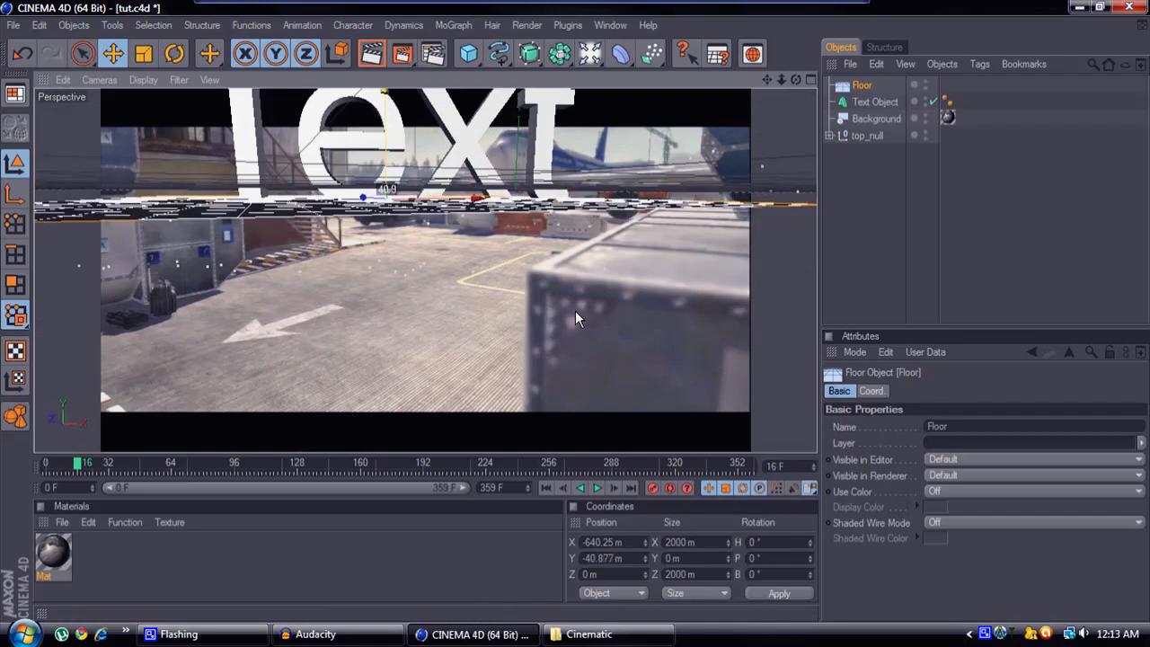
pyautogui.moveTo(575, 309); pyautogui.dragTo(503, 281)
pyautogui.scroll(-2, 503, 280)
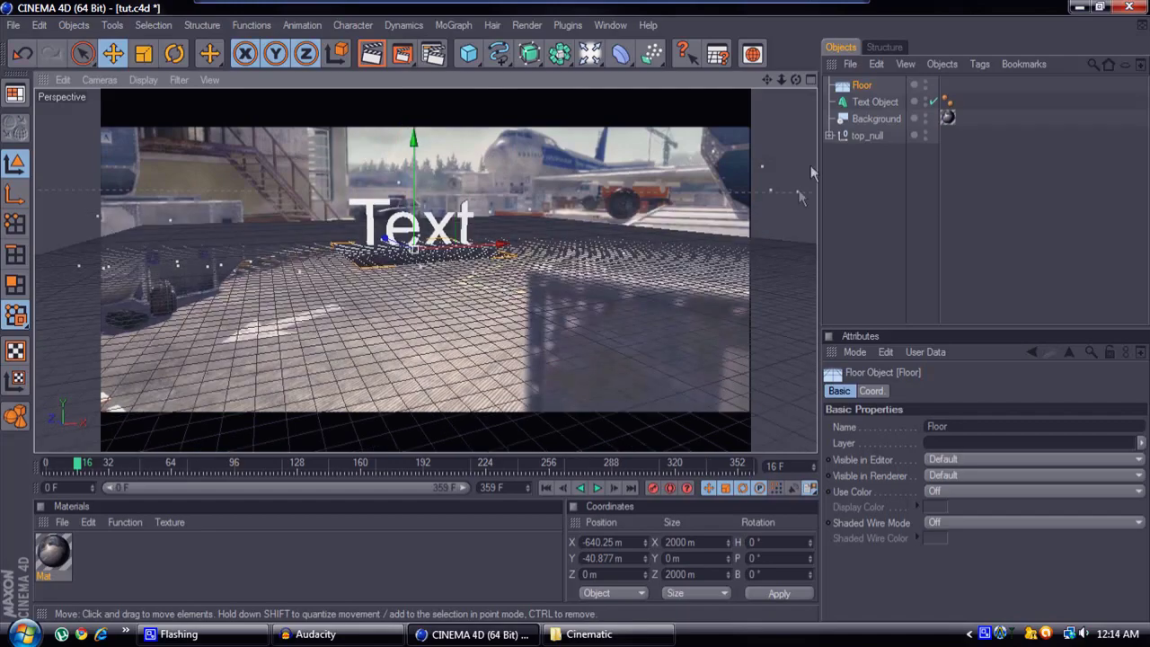
# - Add a Compositing tag to the floor and enable its Compositing Background option
pyautogui.rightClick(862, 87)
pyautogui.moveTo(916, 85)
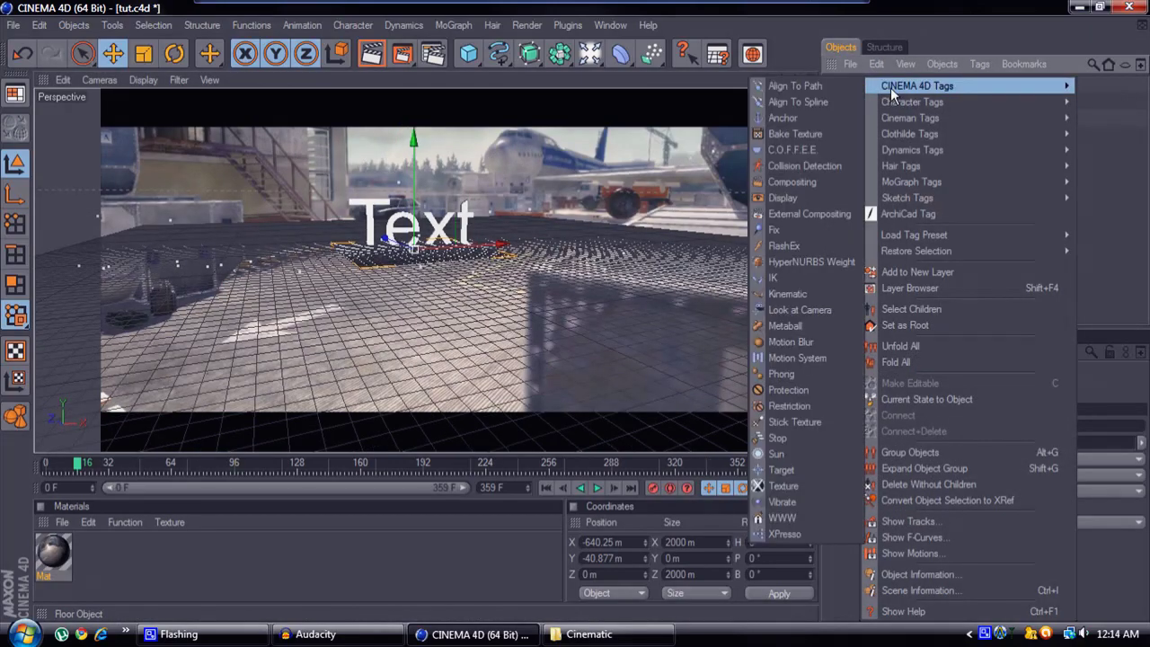
pyautogui.click(812, 181)
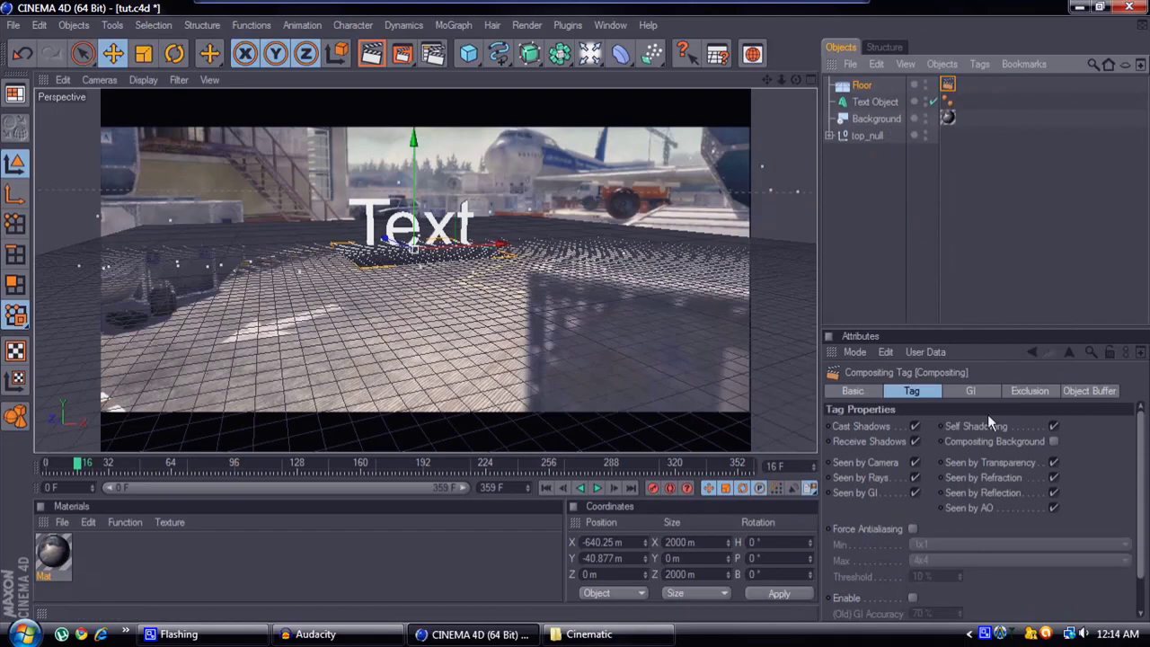
pyautogui.click(1053, 441)
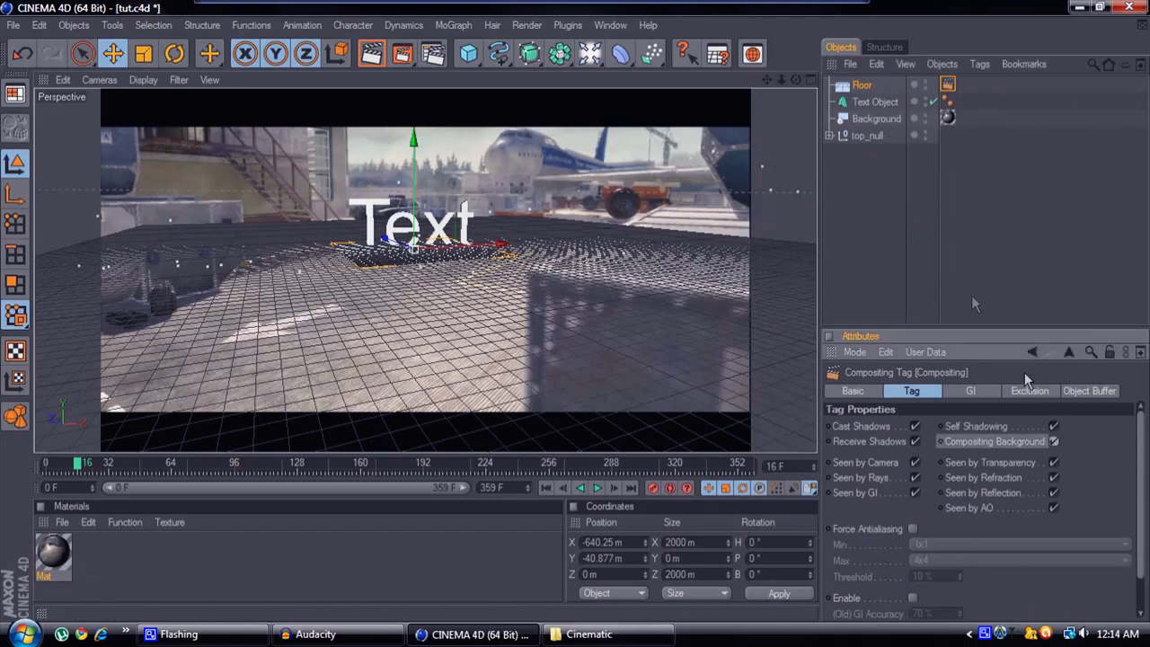
# - Copy the Background's Mat texture tag onto the floor and render the view to check the blend
pyautogui.click(948, 118)
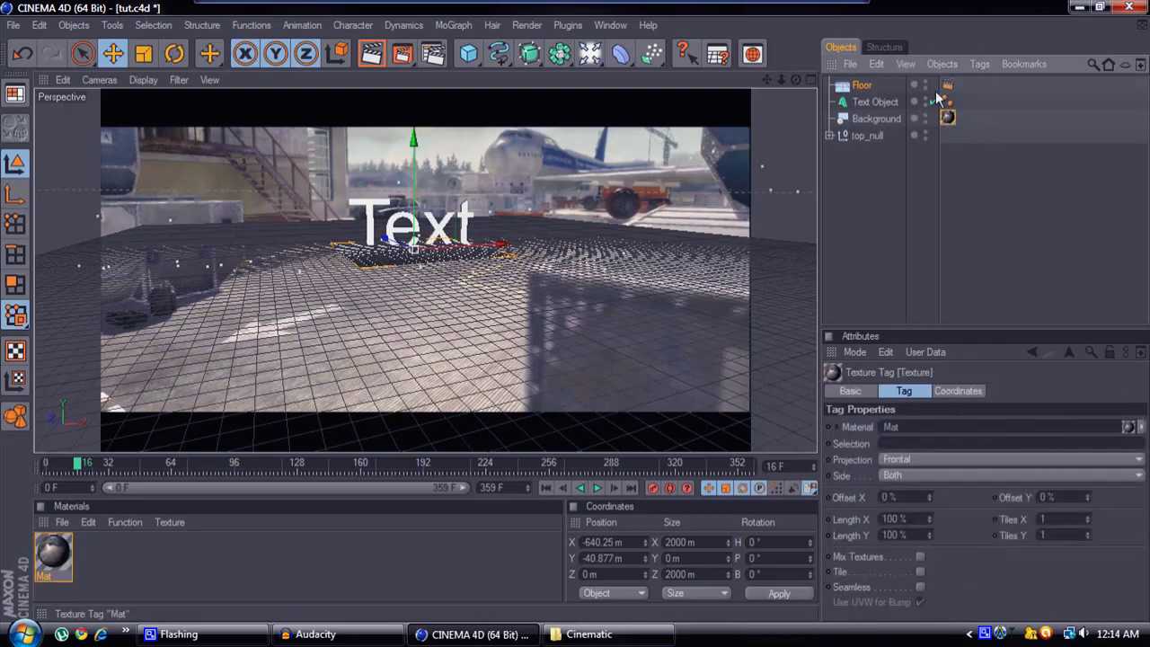
pyautogui.keyDown('ctrl'); pyautogui.moveTo(864, 85); pyautogui.dragTo(863, 84); pyautogui.keyUp('ctrl')
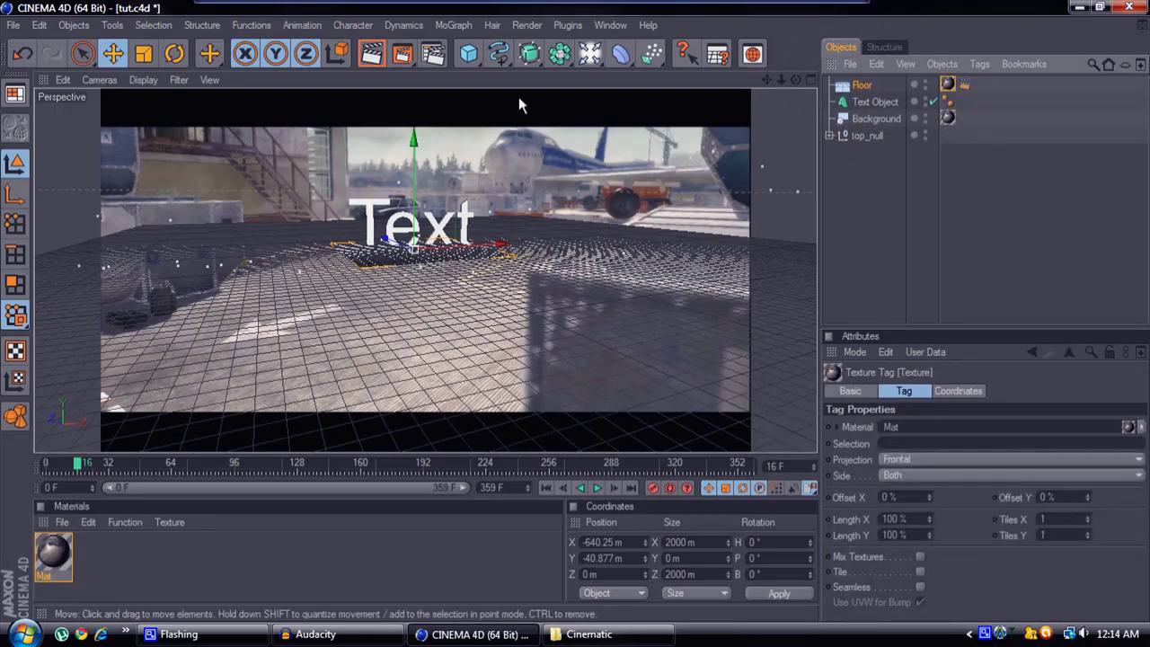
pyautogui.click(377, 63)
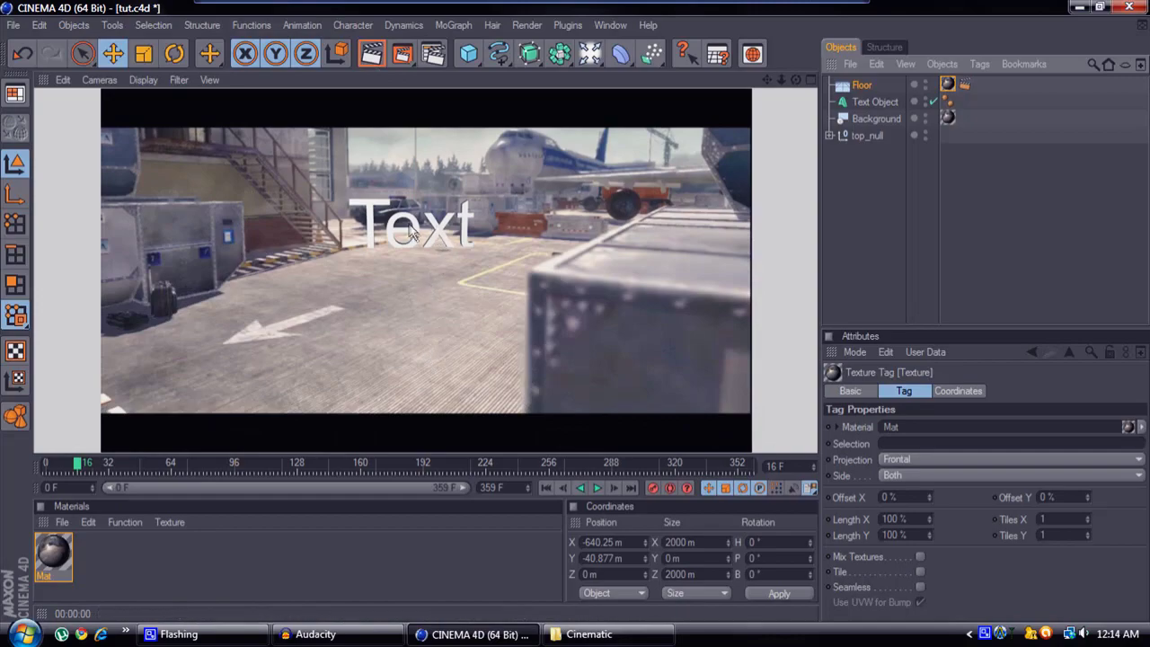
# - Adjust the floor's height under the text to about Y 5 m
pyautogui.click(866, 86)
pyautogui.moveTo(429, 133); pyautogui.dragTo(575, 316)
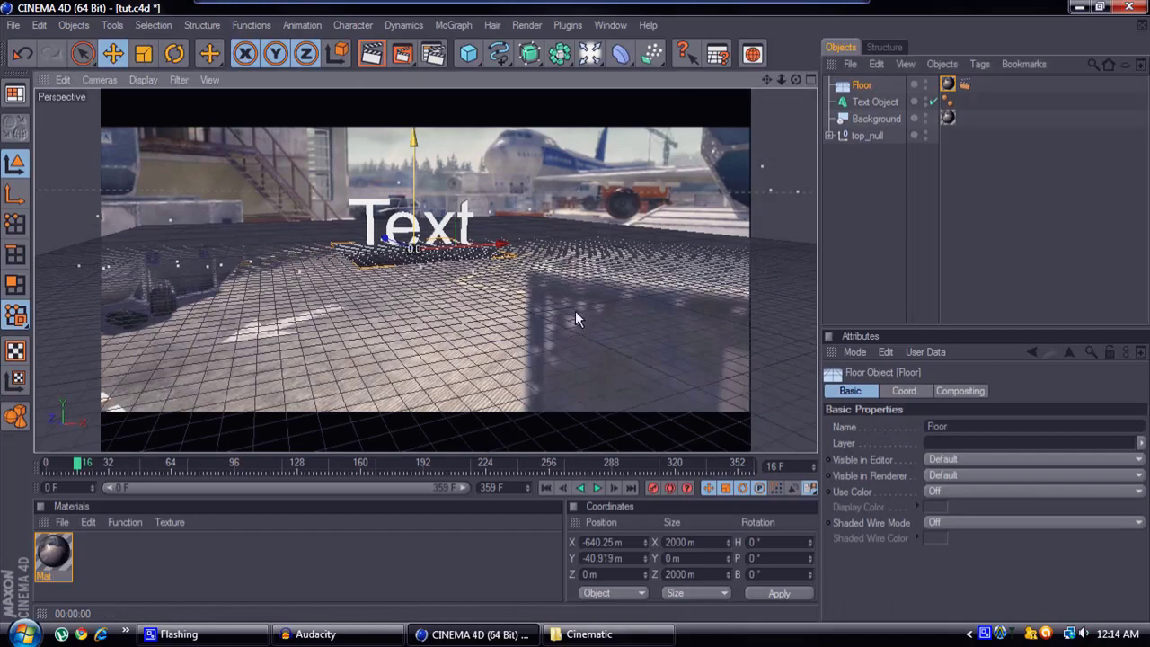
pyautogui.scroll(5, 412, 259)
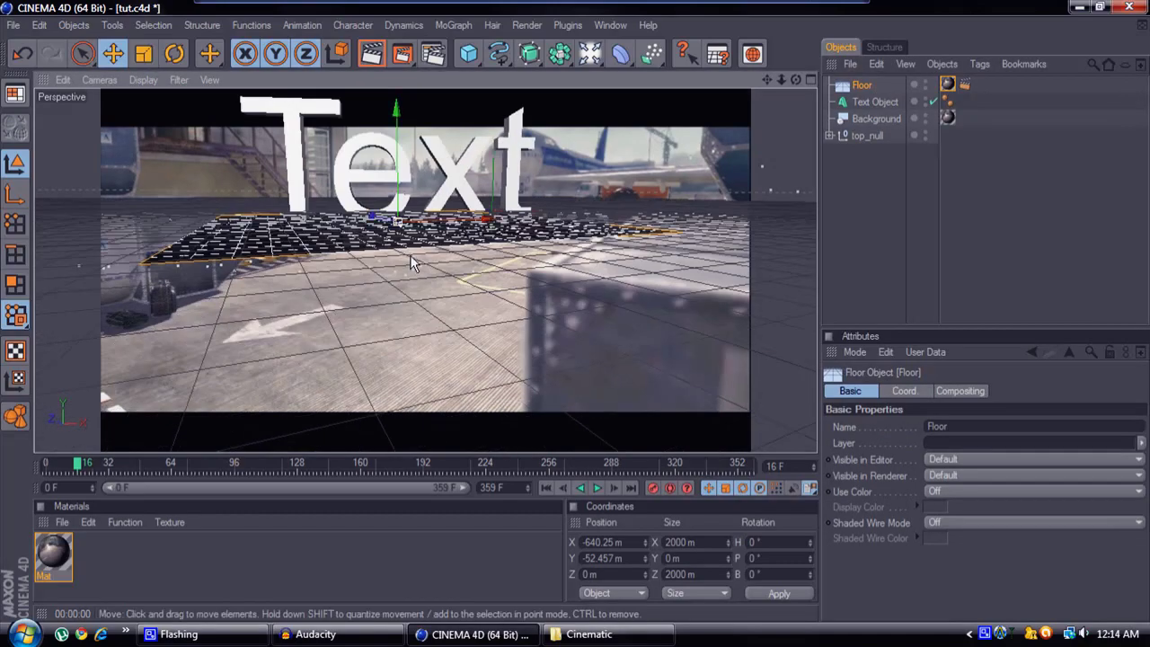
pyautogui.moveTo(391, 133); pyautogui.dragTo(574, 311)
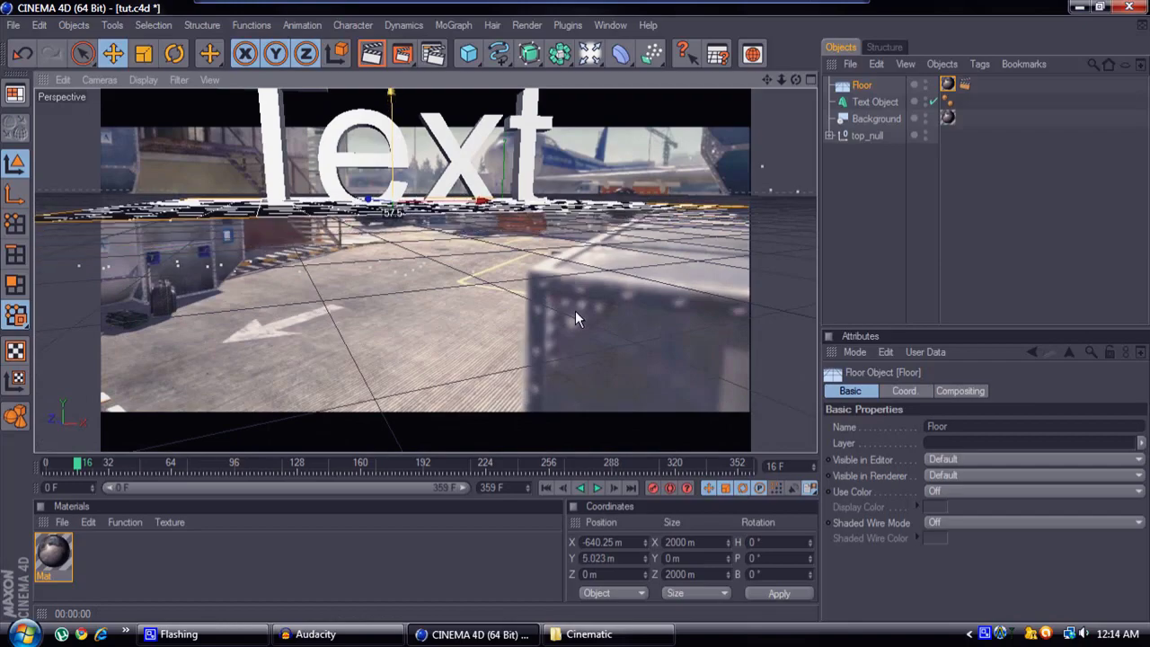
# - Raise the text object to about Y 19.4 m so it stands on the floor, and render the view
pyautogui.click(490, 157)
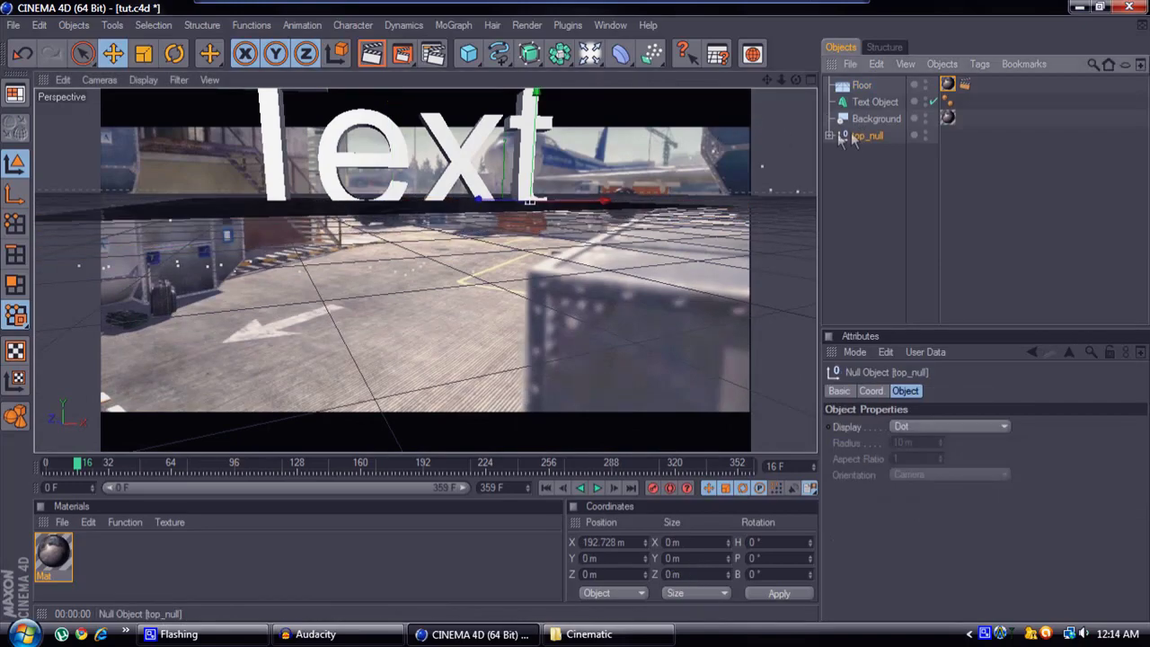
pyautogui.moveTo(503, 157); pyautogui.dragTo(575, 311)
pyautogui.click(210, 148)
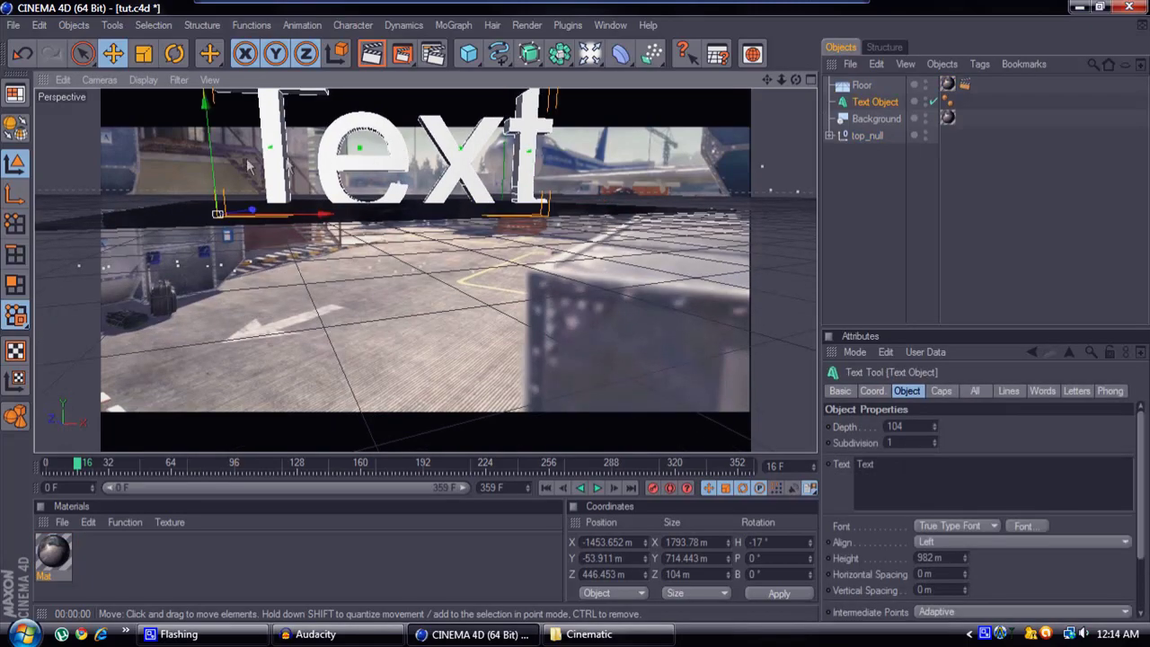
pyautogui.moveTo(210, 148); pyautogui.dragTo(388, 230)
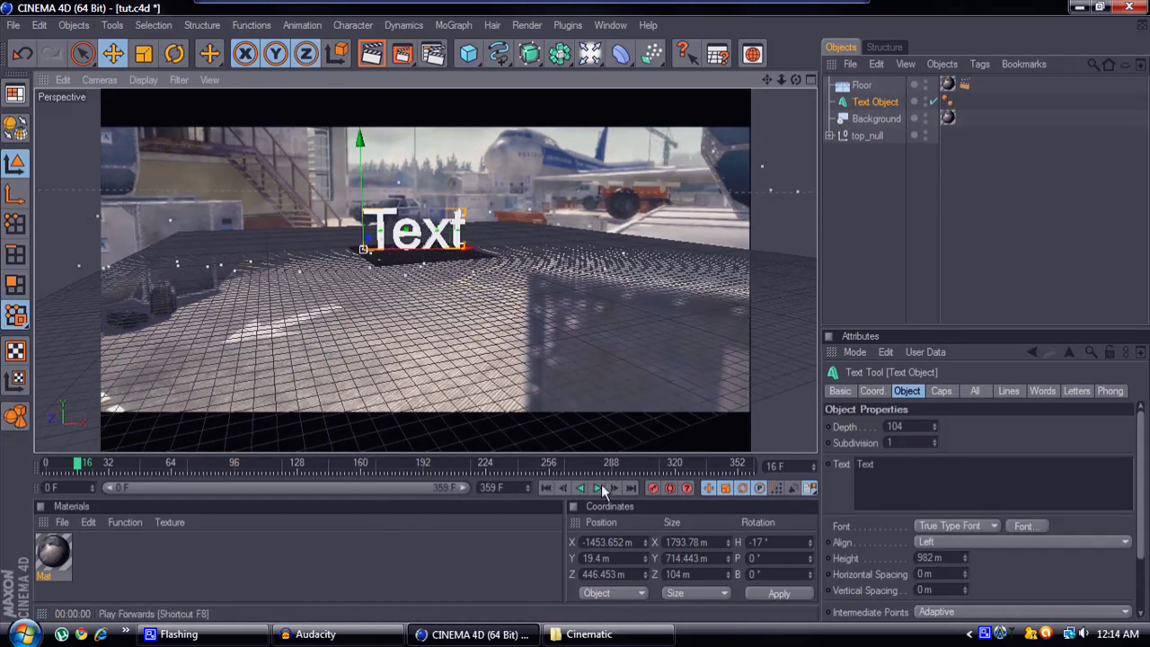
pyautogui.click(599, 486)
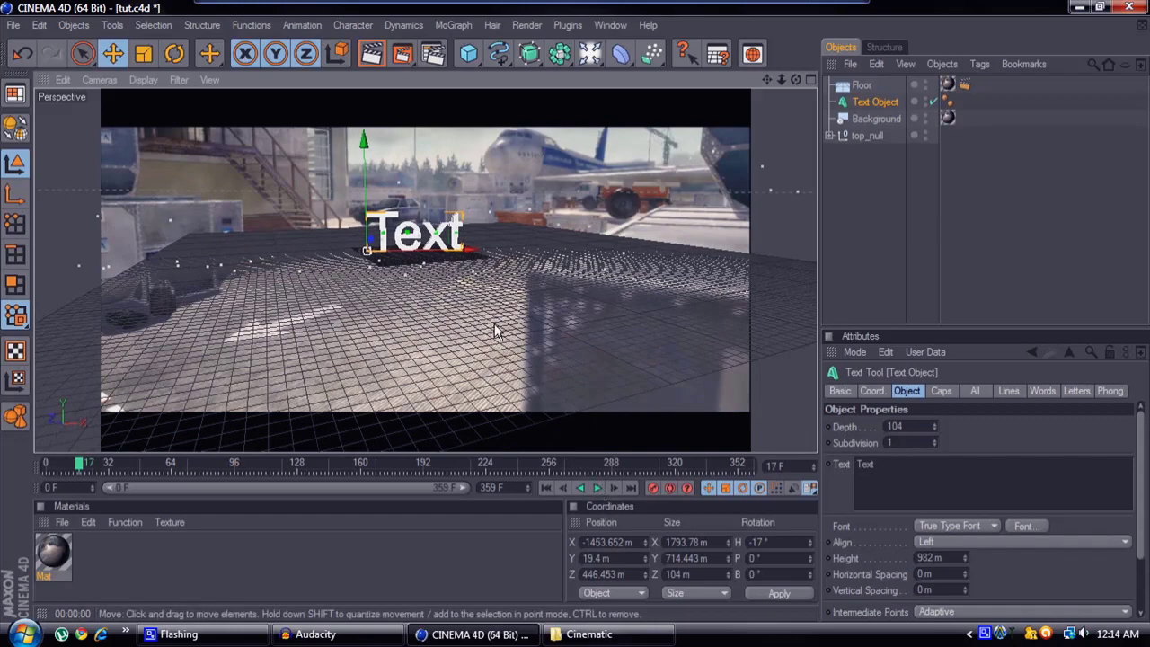
pyautogui.click(371, 54)
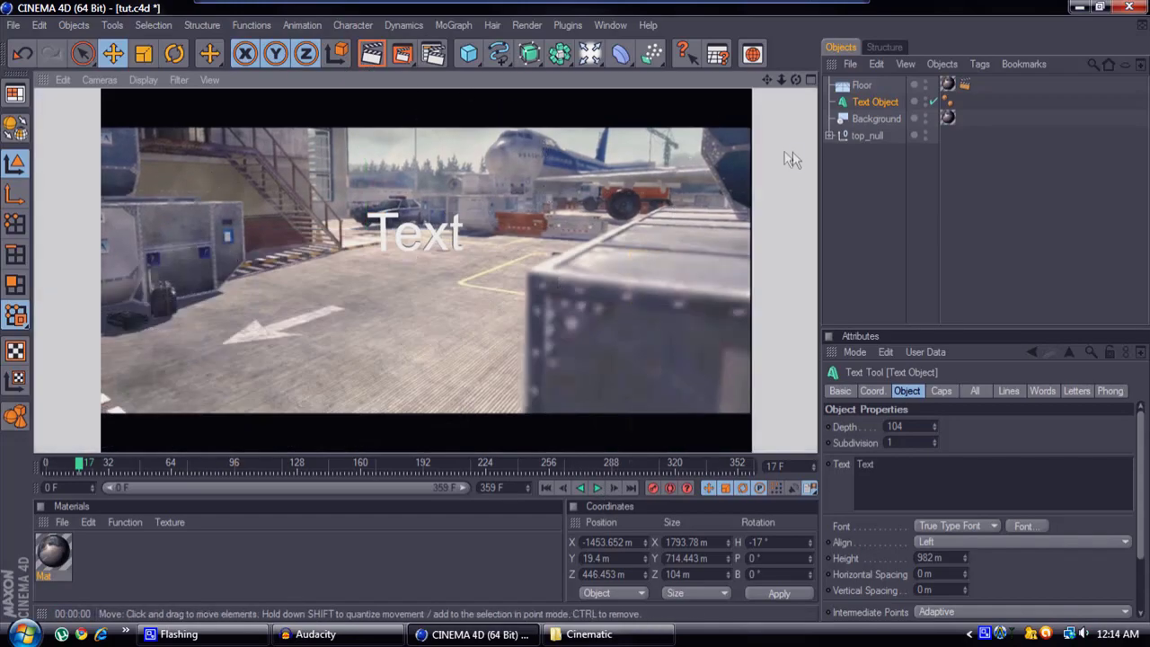
# - Add an omni light at about X 1055 m, Y 1598 m, Z 1328 m with Shadow Maps (Soft) shadows
pyautogui.moveTo(591, 56); pyautogui.dragTo(636, 68)
pyautogui.moveTo(458, 206); pyautogui.dragTo(422, 166)
pyautogui.moveTo(510, 168); pyautogui.dragTo(521, 169)
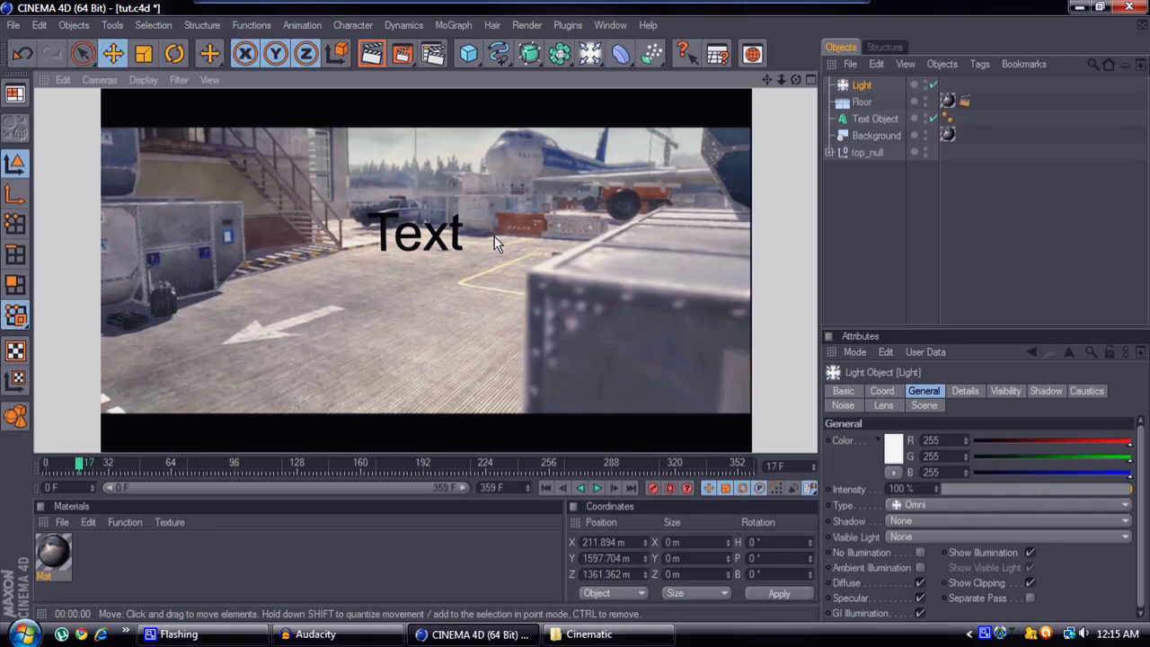
pyautogui.click(859, 90)
pyautogui.moveTo(519, 172); pyautogui.dragTo(577, 318)
pyautogui.moveTo(441, 170); pyautogui.dragTo(575, 315)
pyautogui.click(915, 522)
pyautogui.click(925, 546)
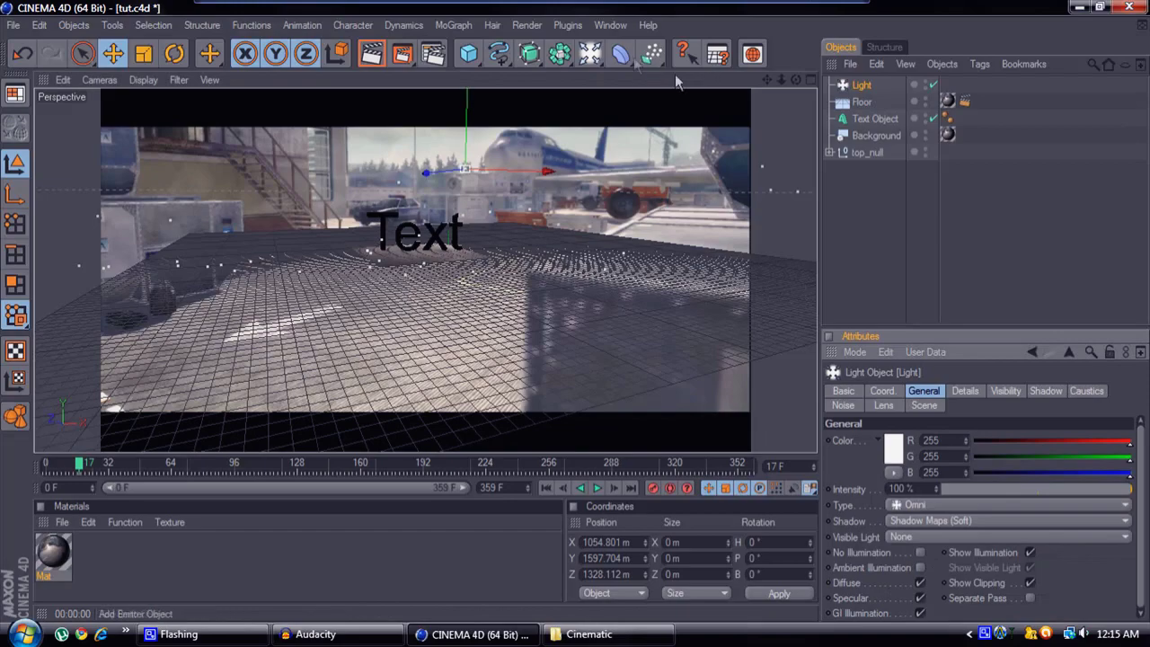
# - Add a second omni light at about X -600 m, Y 736 m, Z -596 m and render the view
pyautogui.moveTo(651, 54); pyautogui.dragTo(640, 68)
pyautogui.moveTo(449, 175); pyautogui.dragTo(452, 231)
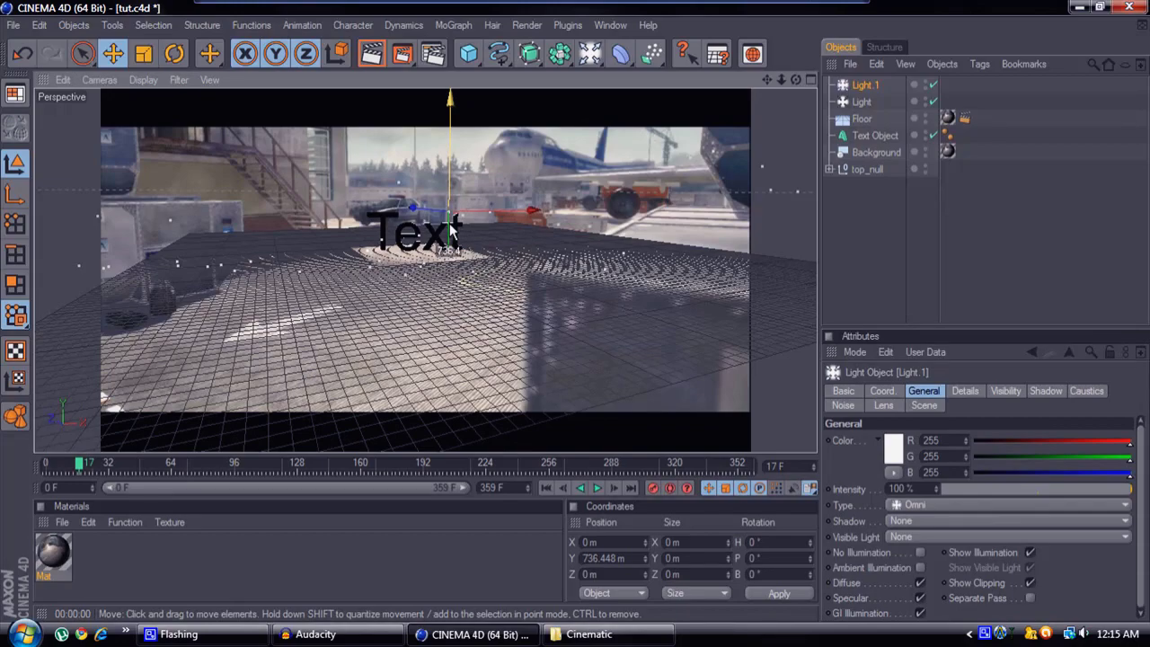
pyautogui.moveTo(451, 231); pyautogui.dragTo(452, 230)
pyautogui.moveTo(393, 201); pyautogui.dragTo(510, 237)
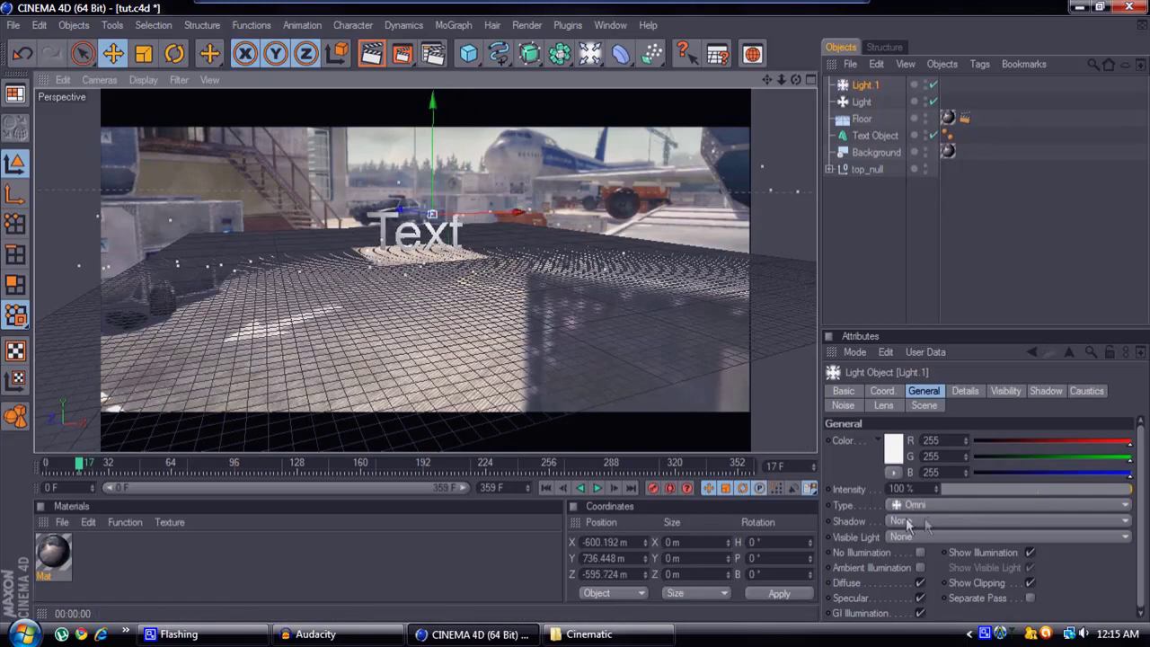
pyautogui.click(371, 55)
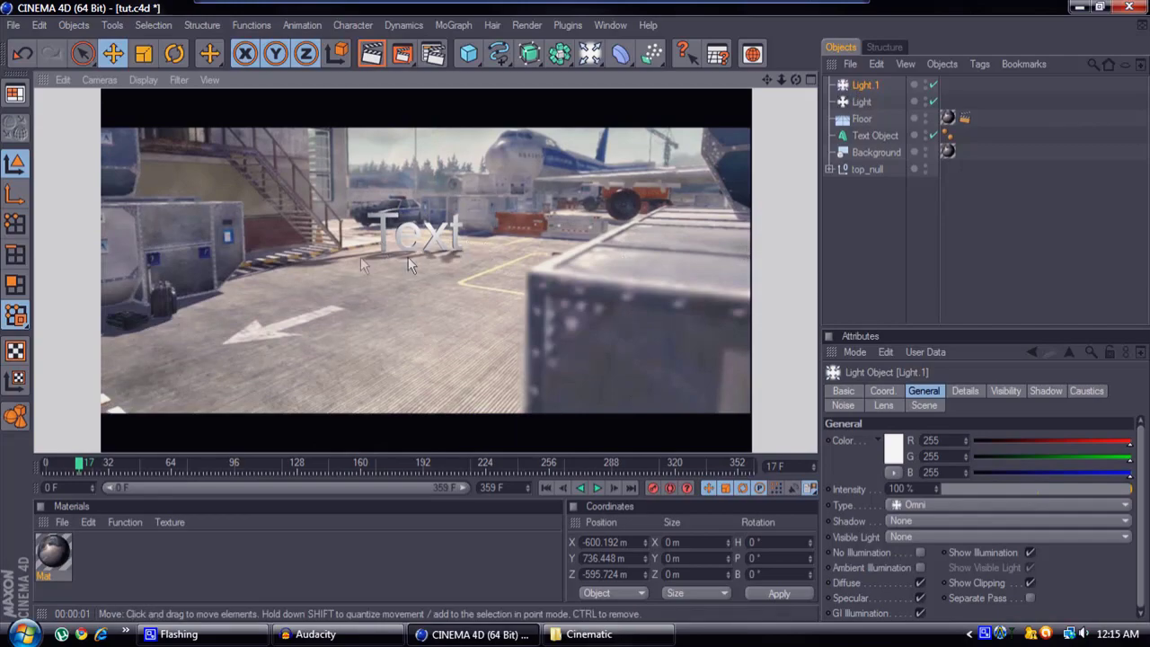
# - Lower the intensity of the shadow-casting light to 57 % and render the view
pyautogui.click(860, 101)
pyautogui.moveTo(934, 489); pyautogui.dragTo(939, 487)
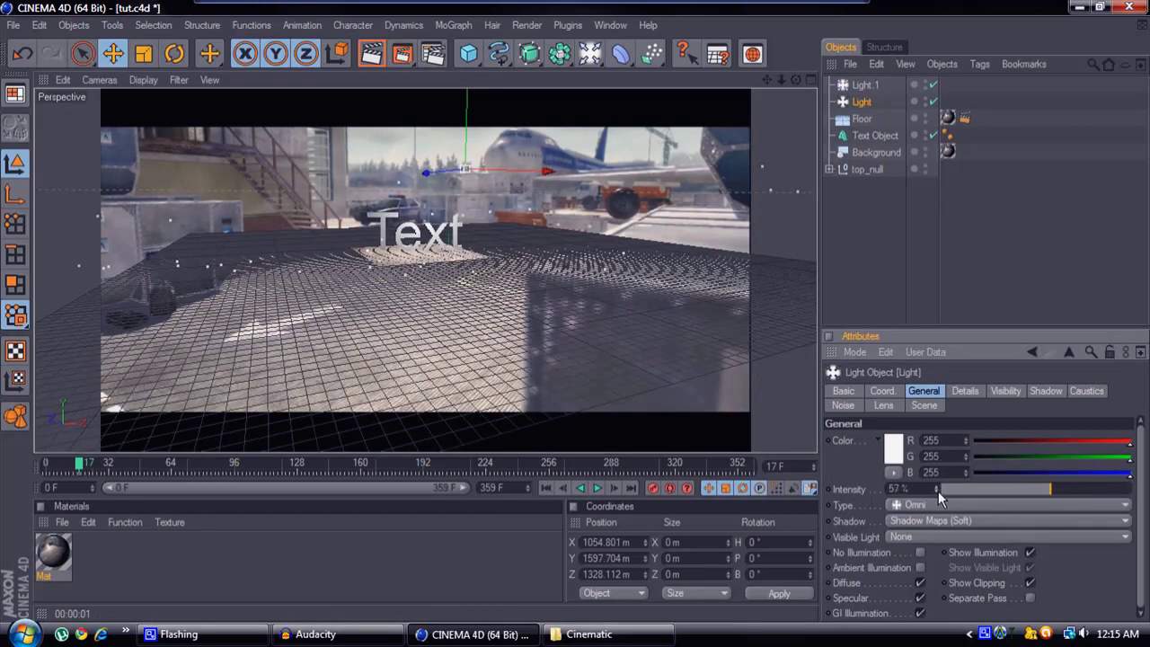
pyautogui.click(370, 56)
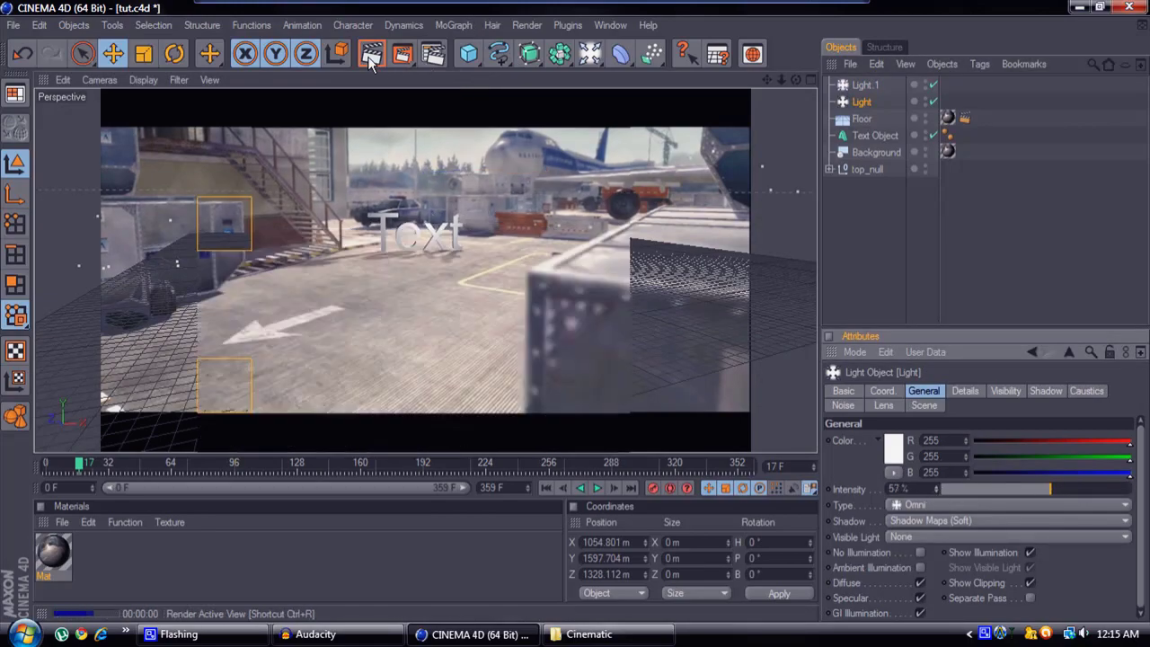
# - Move the shadow-casting light to about Y 1958 m, Z -143 m and check the shadow in a render
pyautogui.click(865, 85)
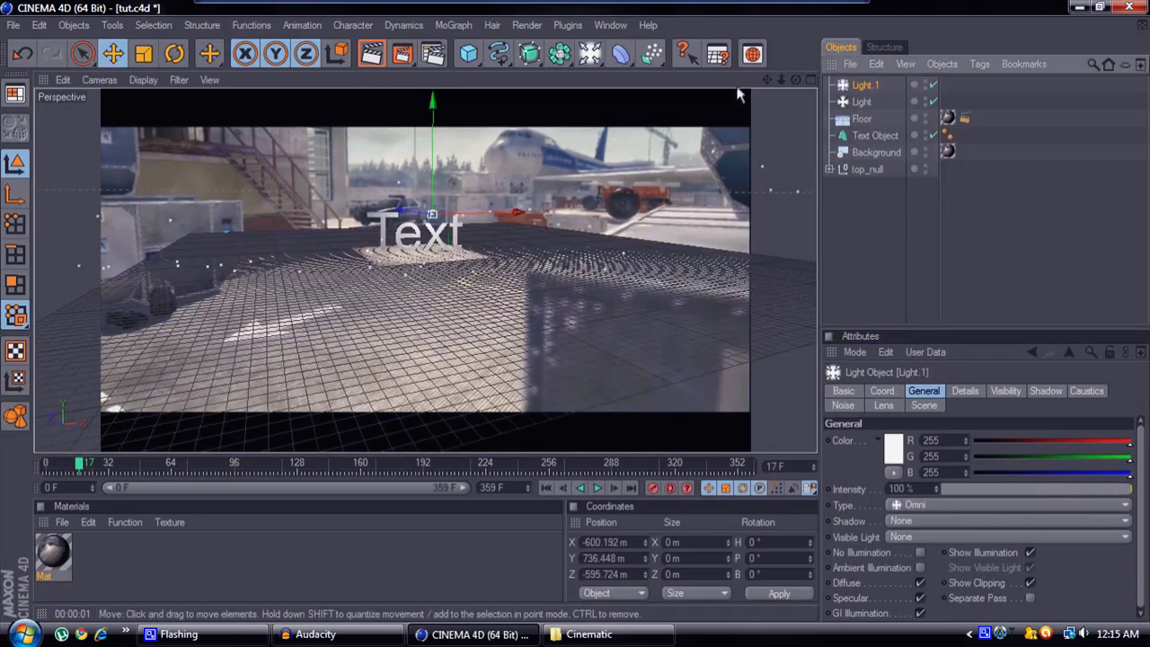
pyautogui.moveTo(794, 79); pyautogui.dragTo(586, 319)
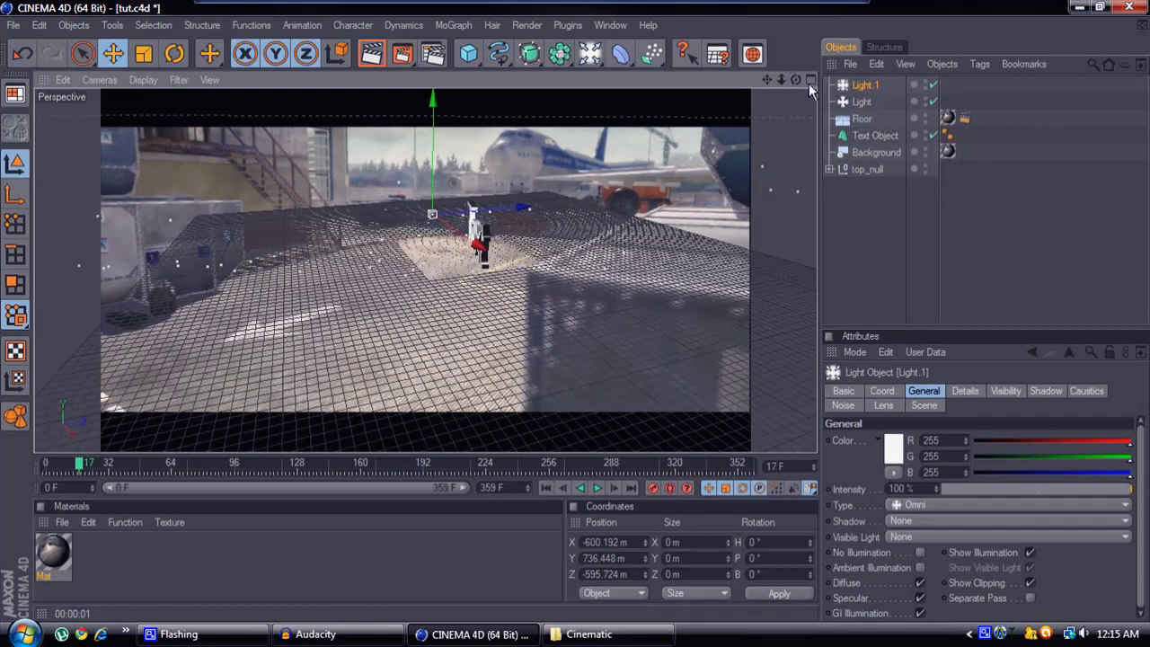
pyautogui.click(861, 102)
pyautogui.moveTo(689, 168); pyautogui.dragTo(577, 317)
pyautogui.moveTo(521, 116); pyautogui.dragTo(521, 91)
pyautogui.click(600, 487)
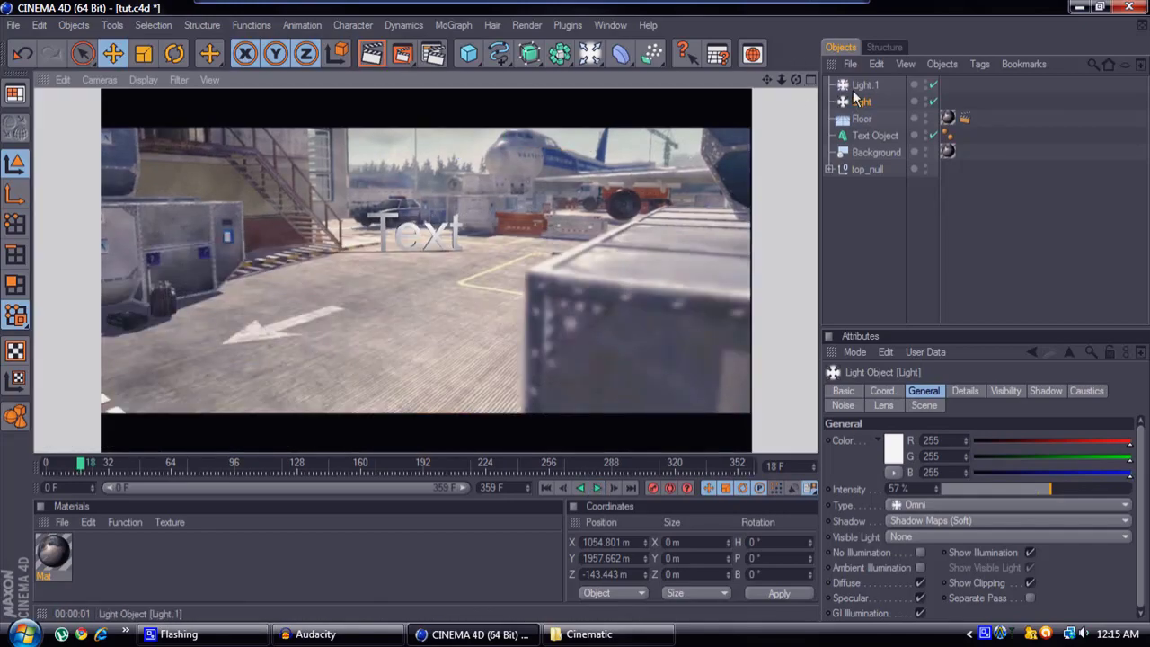
# - Reposition the shadow-casting light to about X 582 m, Z 1306 m and render the view again
pyautogui.click(789, 93)
pyautogui.moveTo(797, 80); pyautogui.dragTo(743, 106)
pyautogui.moveTo(555, 117); pyautogui.dragTo(589, 99)
pyautogui.moveTo(581, 141); pyautogui.dragTo(566, 138)
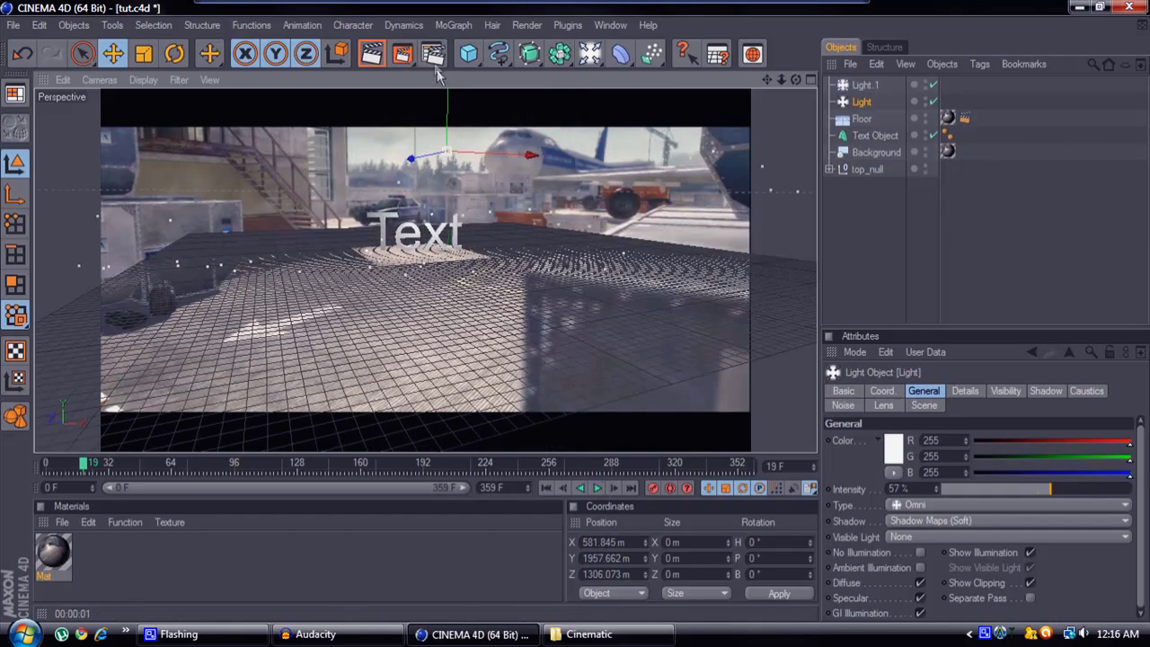
pyautogui.click(374, 55)
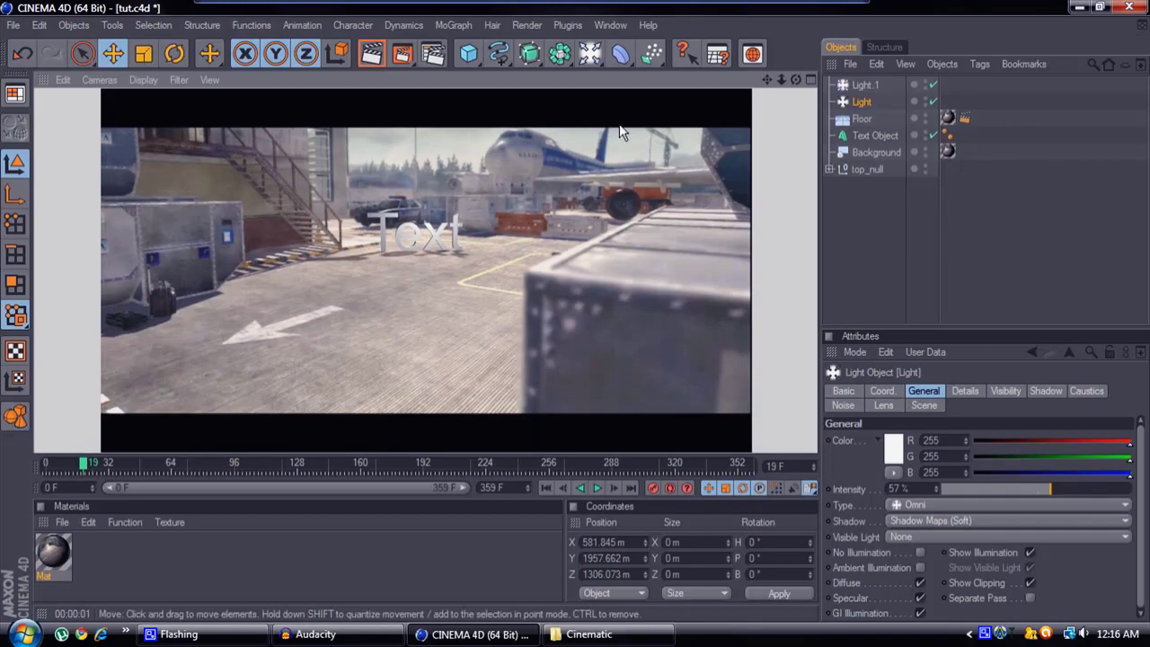
# - Add the Ambient Occlusion effect to the render settings, keeping its default values
pyautogui.click(435, 55)
pyautogui.click(129, 14)
pyautogui.moveTo(150, 17); pyautogui.dragTo(153, 31)
pyautogui.click(146, 320)
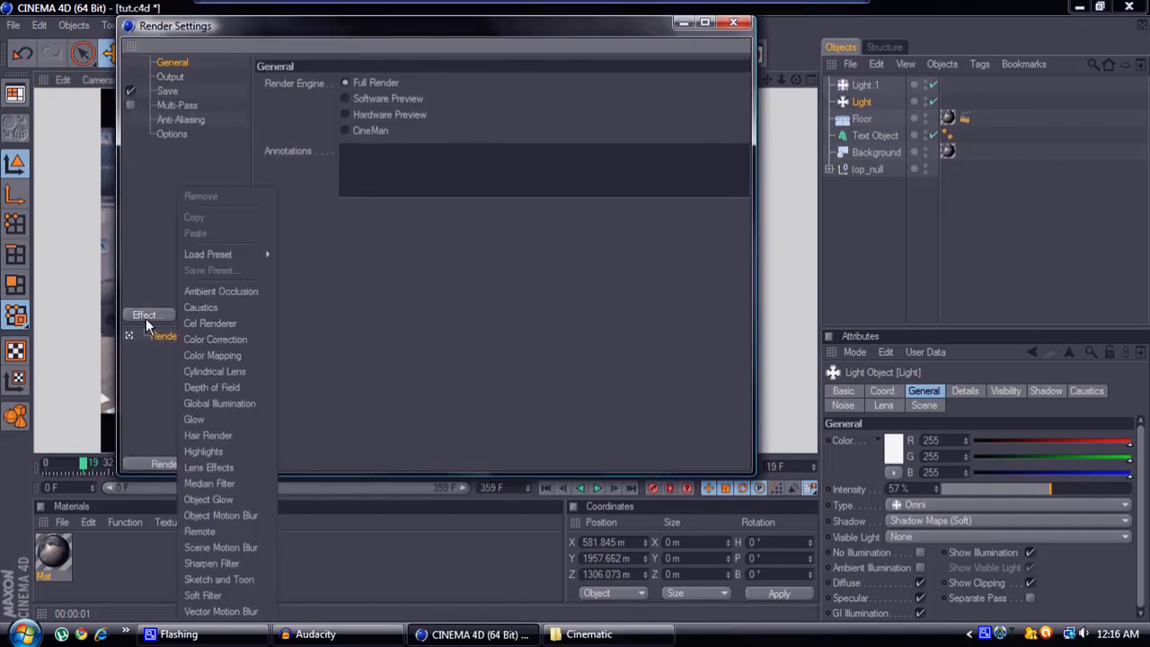
pyautogui.click(215, 292)
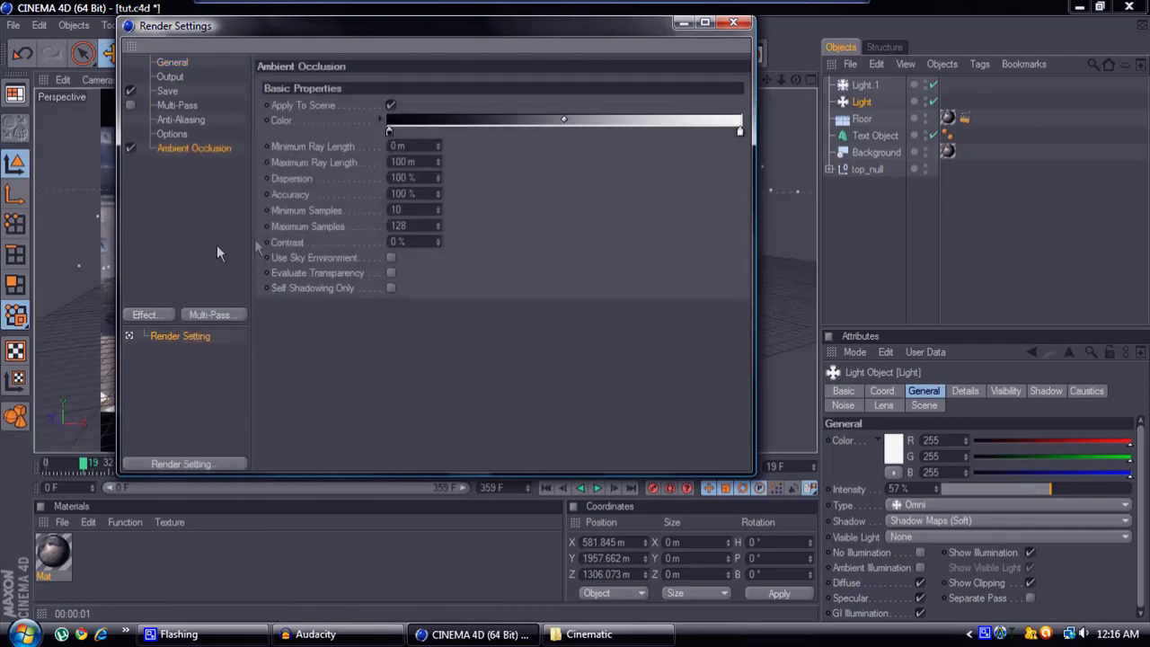
pyautogui.click(733, 21)
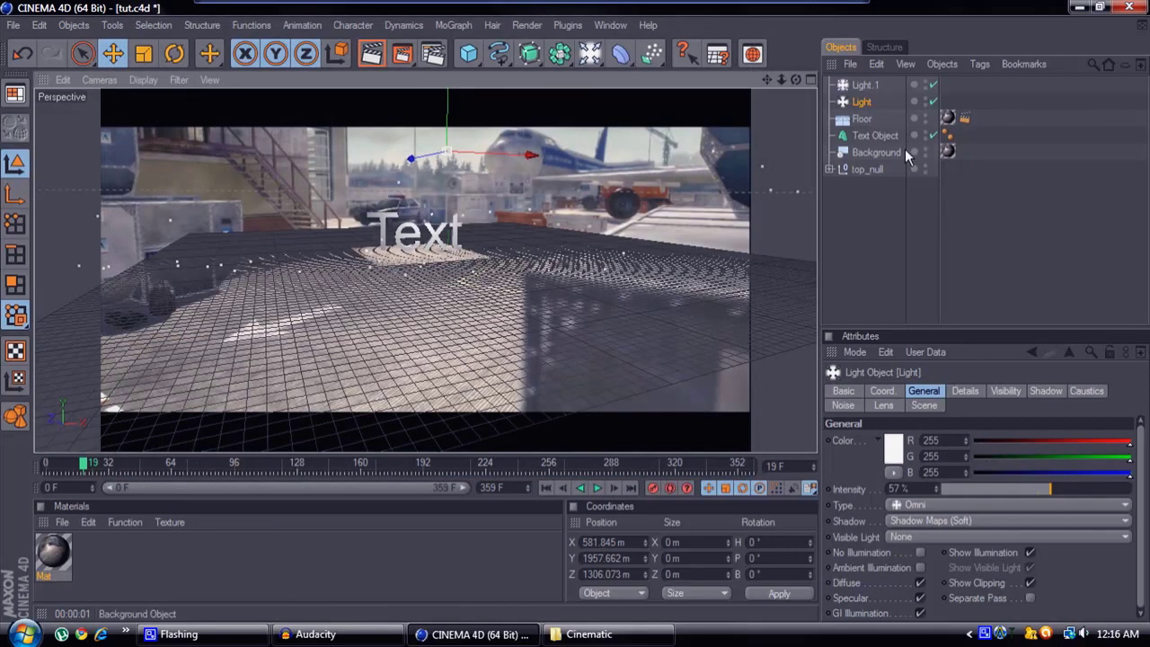
# - Change the wording of the 3D text object to VISUAL
pyautogui.click(871, 136)
pyautogui.click(859, 475)
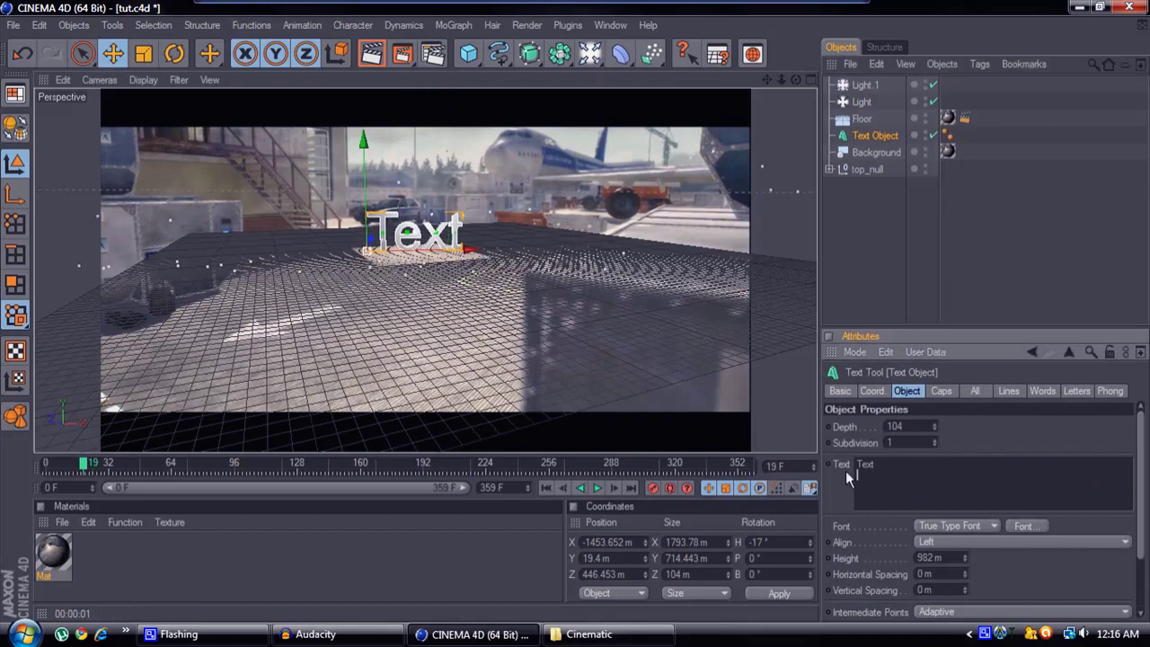
pyautogui.write('VISUAL')
# - Apply a stylised font to the VISUAL text and check it in a render of the view at frame 350
pyautogui.click(1026, 526)
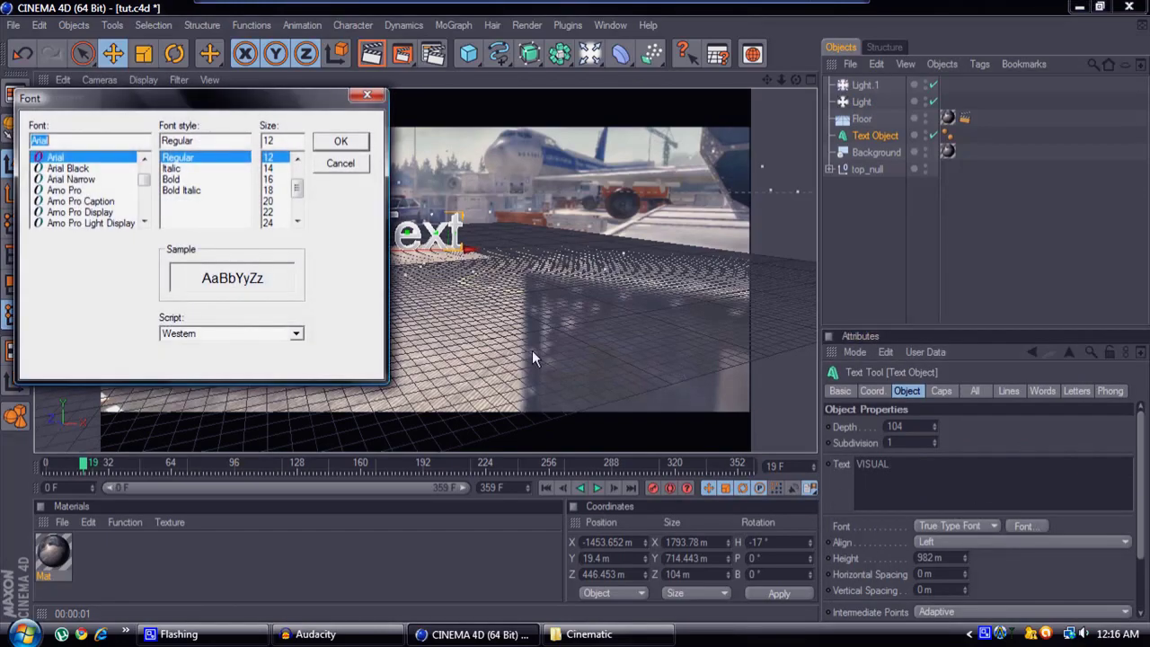
pyautogui.scroll(-5, 65, 214)
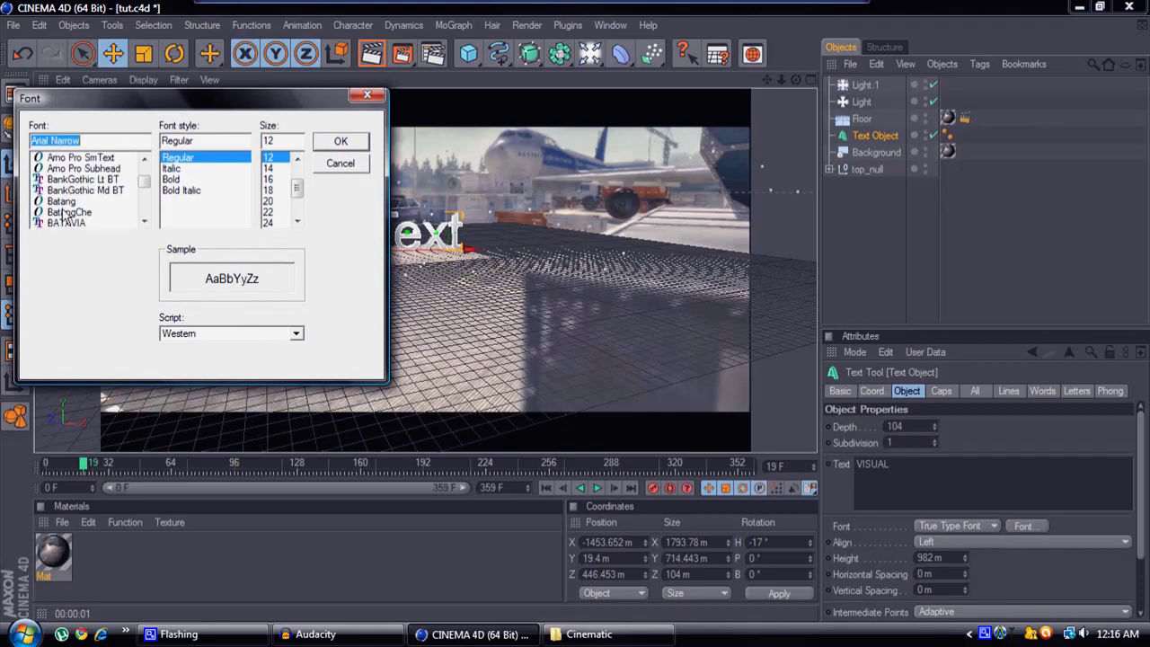
pyautogui.scroll(-1, 64, 214)
pyautogui.click(74, 212)
pyautogui.click(340, 142)
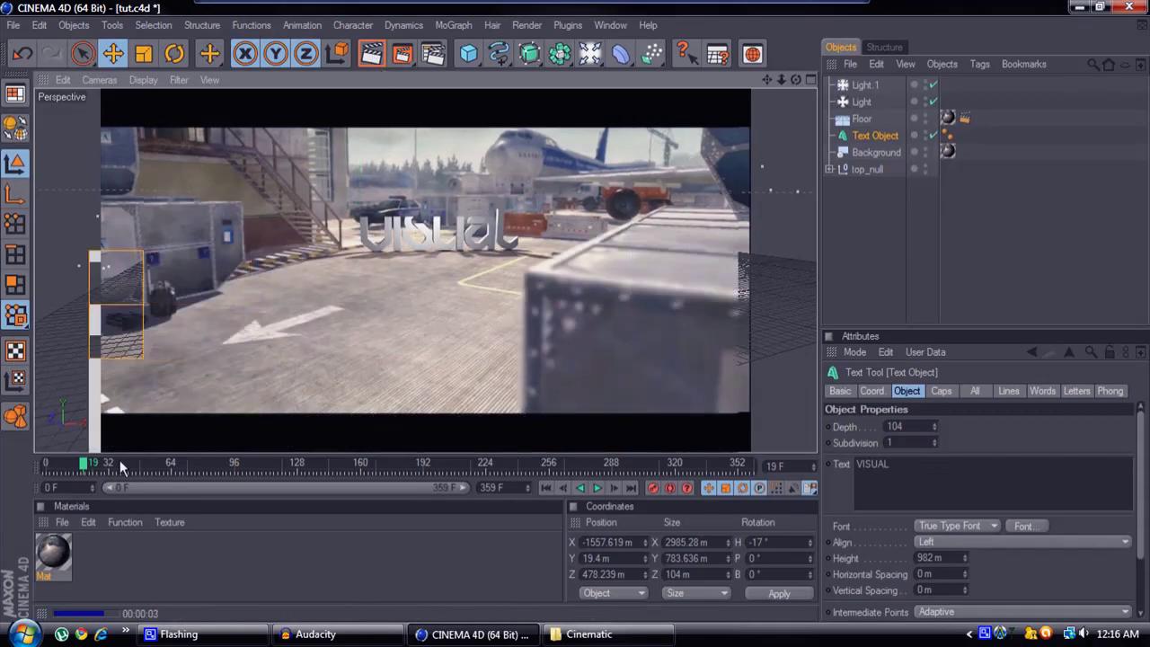
pyautogui.moveTo(84, 462); pyautogui.dragTo(733, 386)
pyautogui.hotkey('ctrl', 'r')
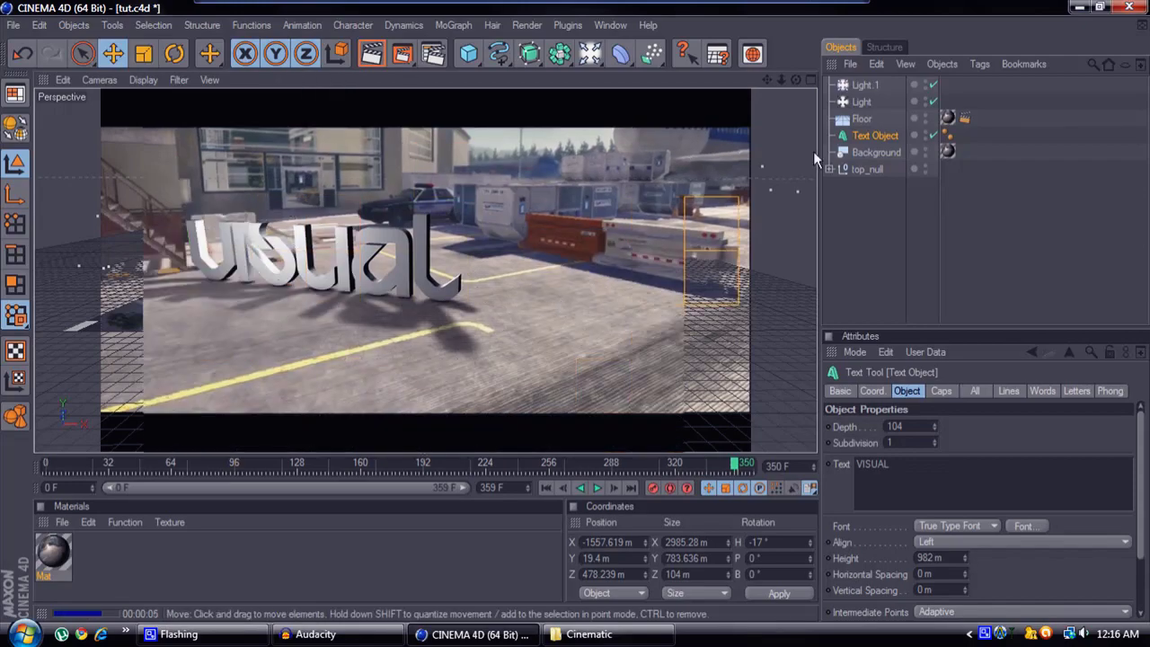
# - Move the non-shadow light Light.1 to about X 245 m, Y 732 m, Z -1052 m and render the view
pyautogui.click(862, 86)
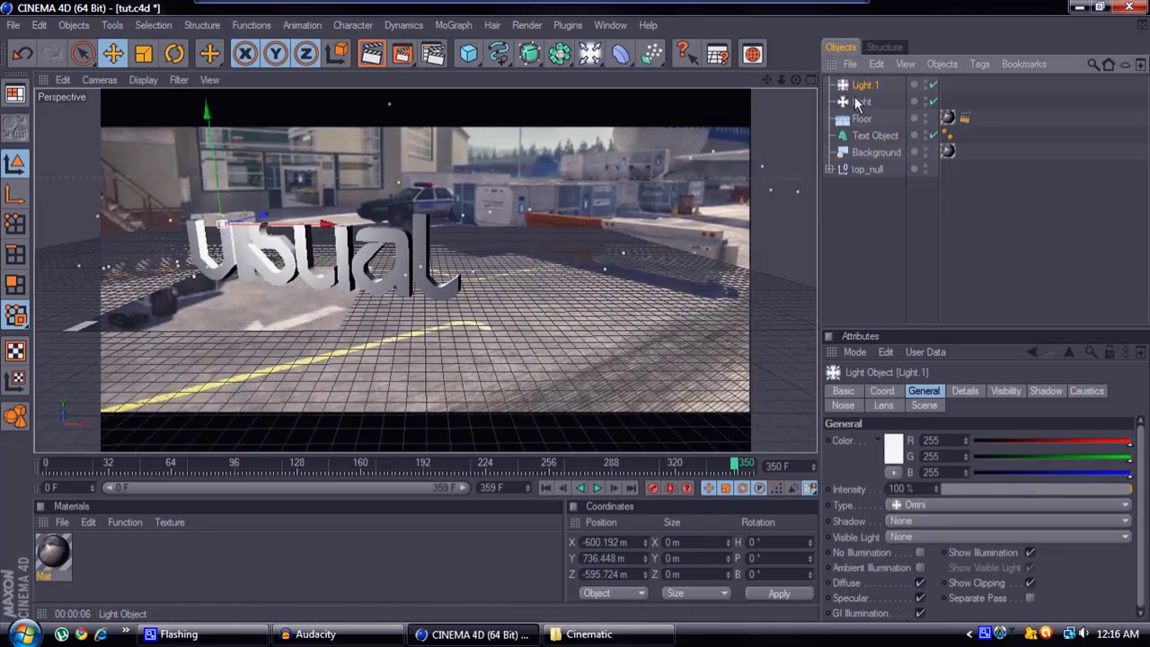
pyautogui.click(864, 102)
pyautogui.click(866, 85)
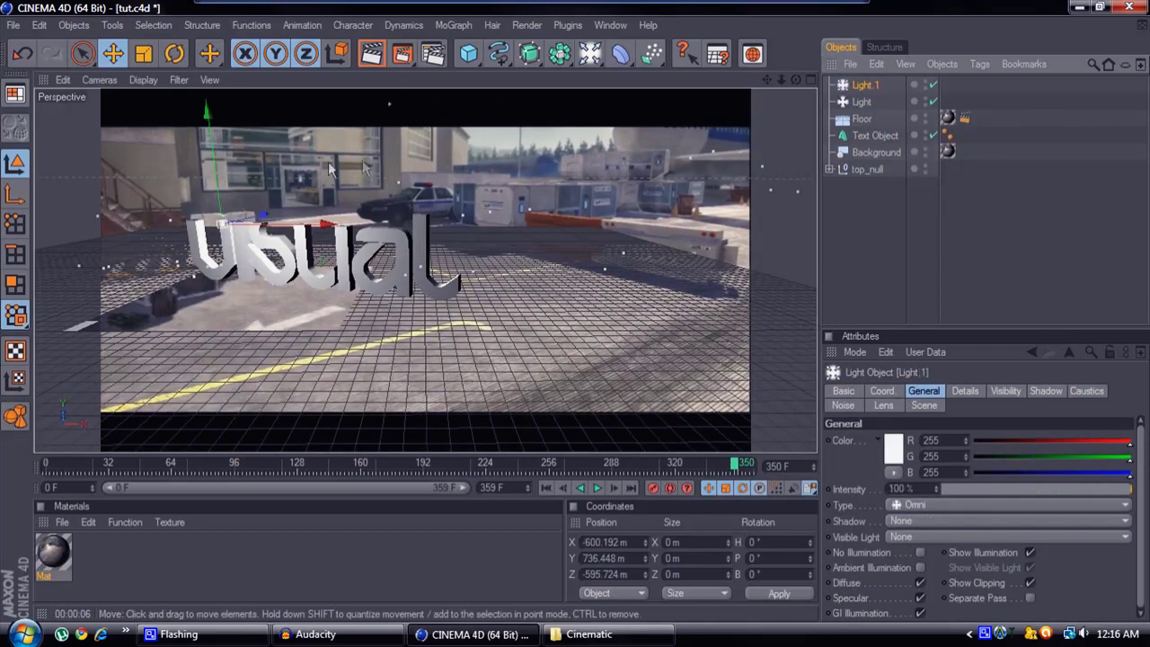
pyautogui.moveTo(256, 250); pyautogui.dragTo(572, 313)
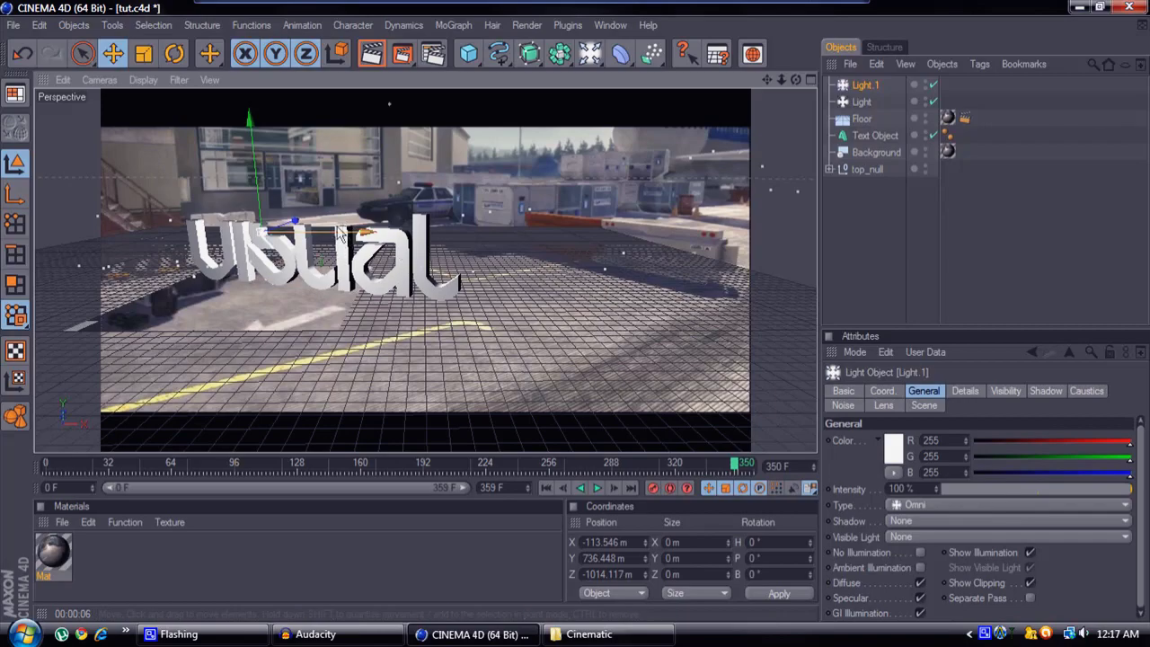
pyautogui.moveTo(294, 221); pyautogui.dragTo(306, 232)
pyautogui.moveTo(575, 310); pyautogui.dragTo(574, 310)
pyautogui.click(371, 54)
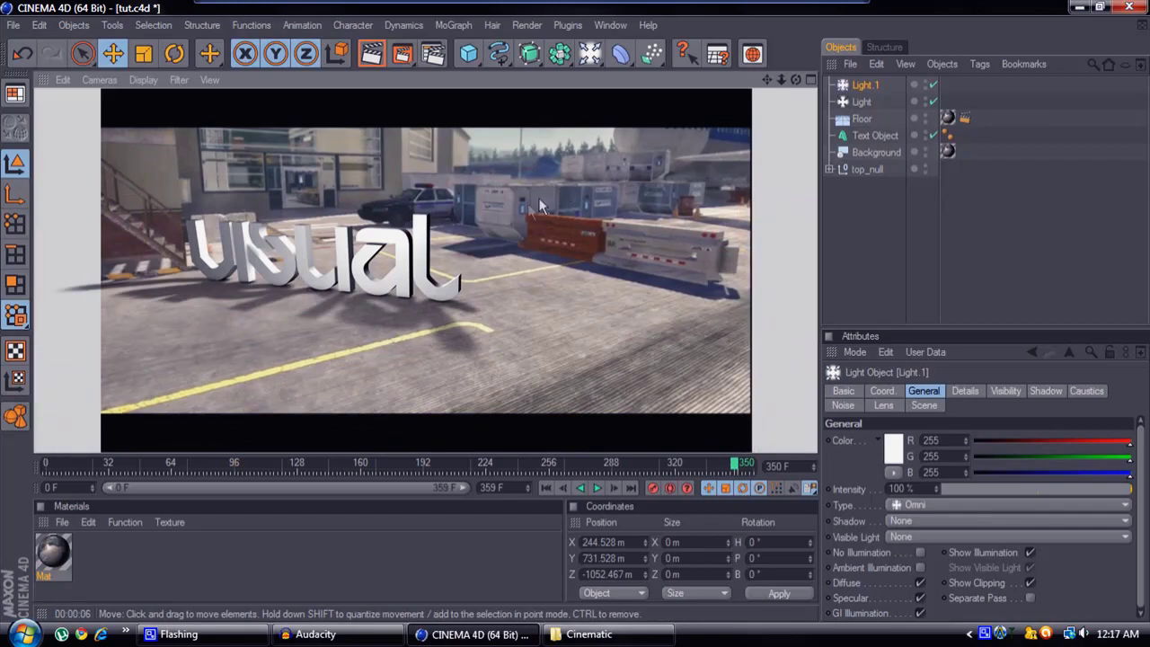
# - Go to frame 123 and render the view to check the text's lighting and shadow
pyautogui.moveTo(793, 81); pyautogui.dragTo(576, 311)
pyautogui.click(598, 492)
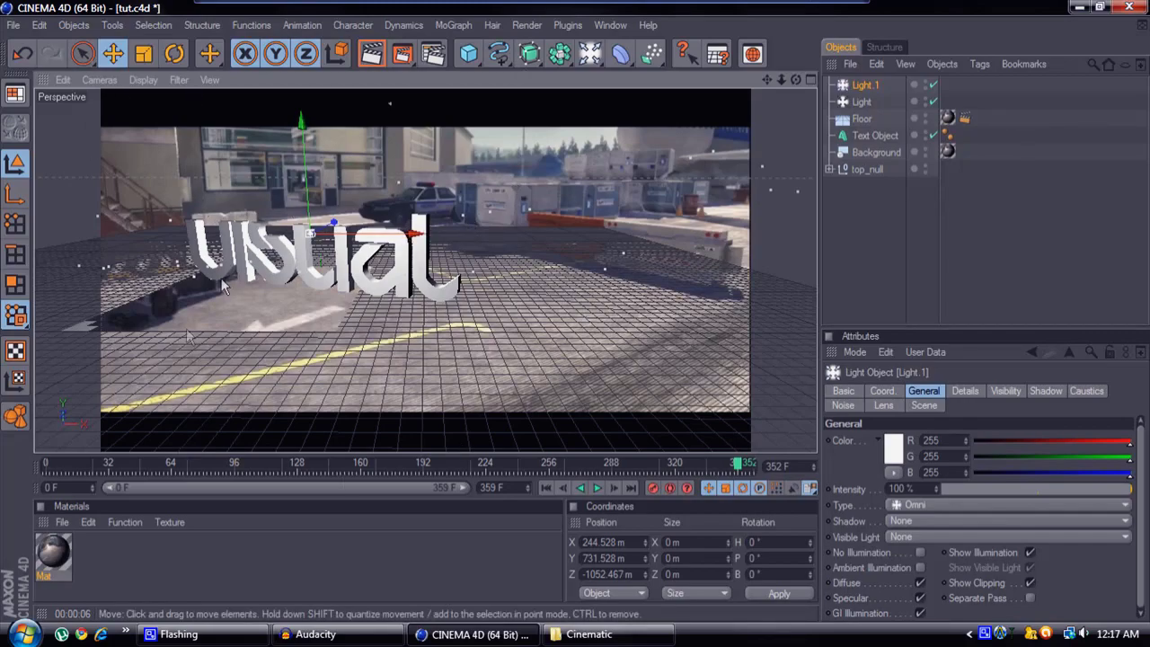
pyautogui.moveTo(744, 468); pyautogui.dragTo(289, 468)
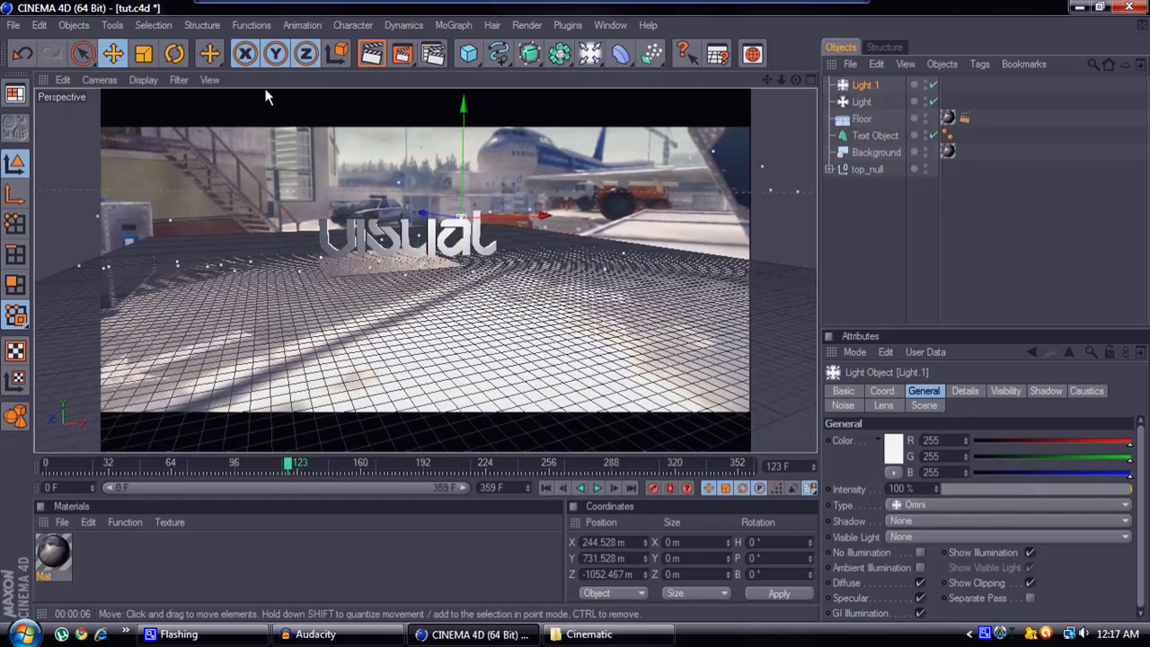
pyautogui.click(371, 54)
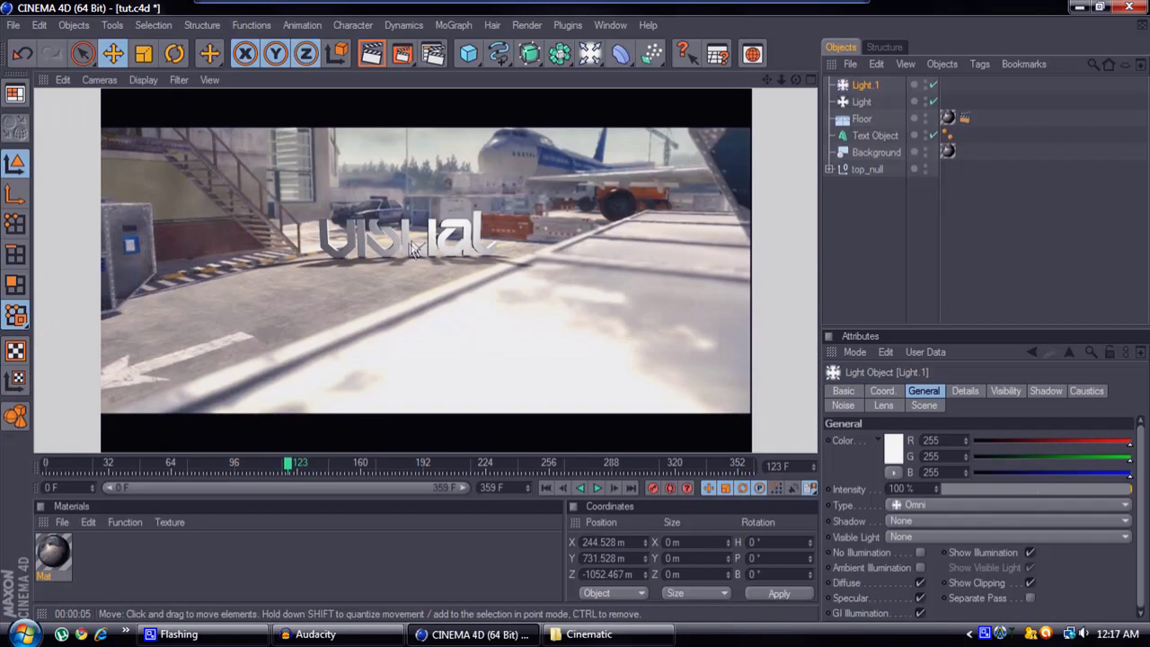
# - Raise the shadow-casting light to about Y 3002 m and render the view to check the shadow
pyautogui.click(861, 104)
pyautogui.click(861, 92)
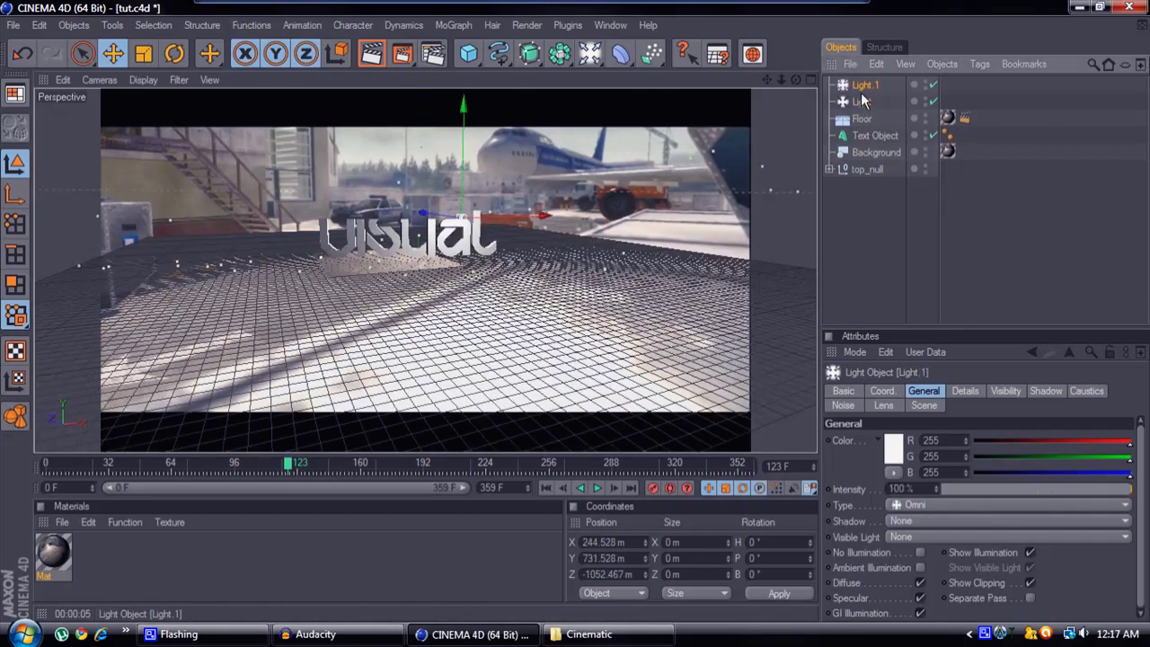
pyautogui.click(859, 103)
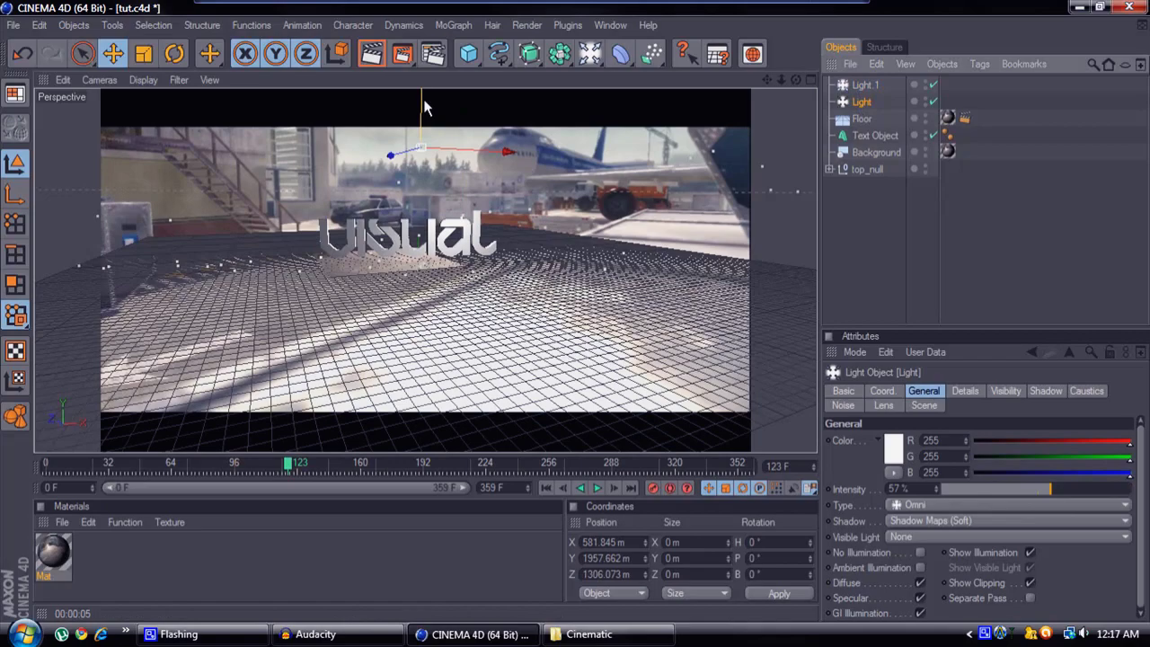
pyautogui.moveTo(424, 101); pyautogui.dragTo(424, 45)
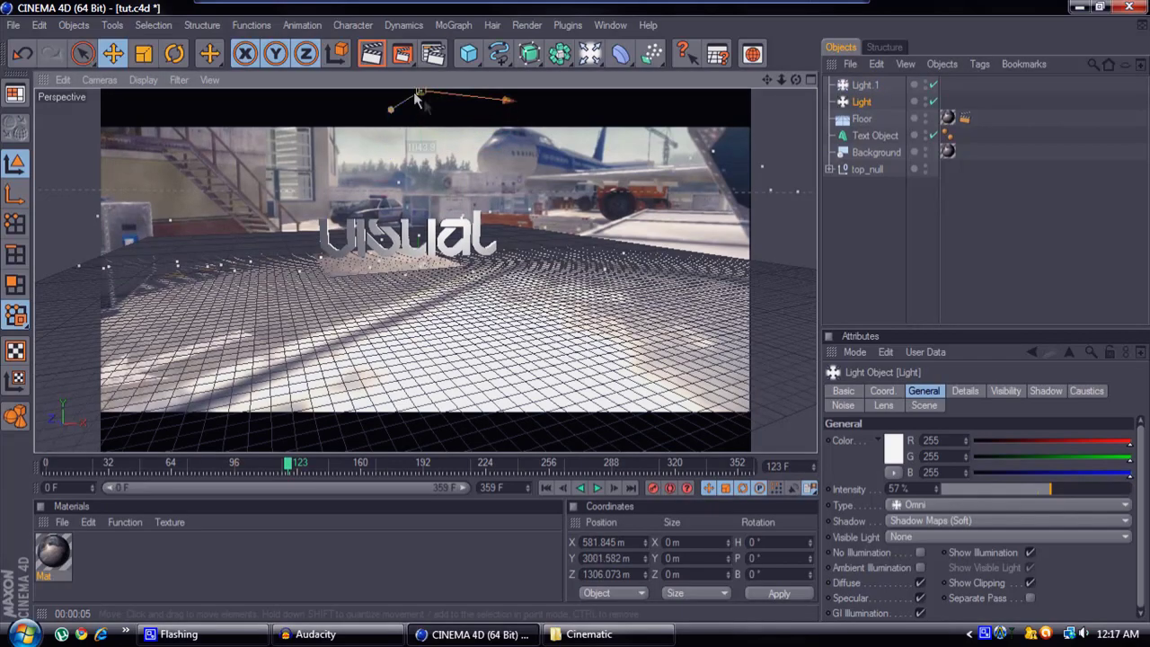
pyautogui.click(379, 64)
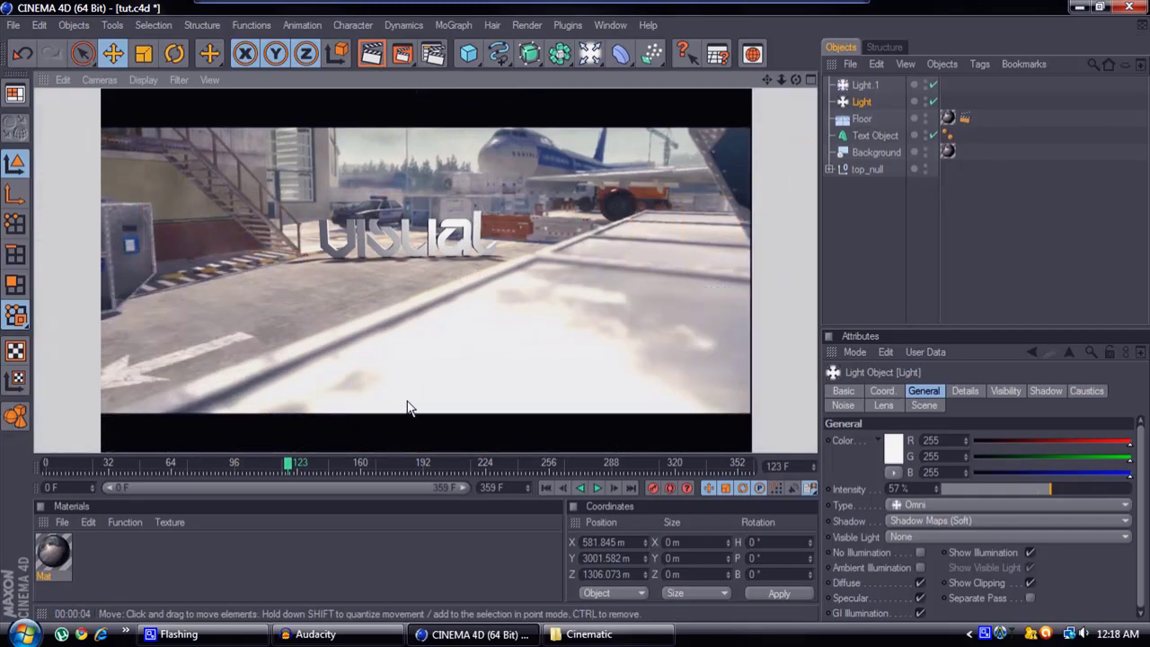
# - At frame 153, move the VISUAL text to about X -2052 m, Y 460 m, Z 629 m and render the view
pyautogui.moveTo(284, 467); pyautogui.dragTo(353, 463)
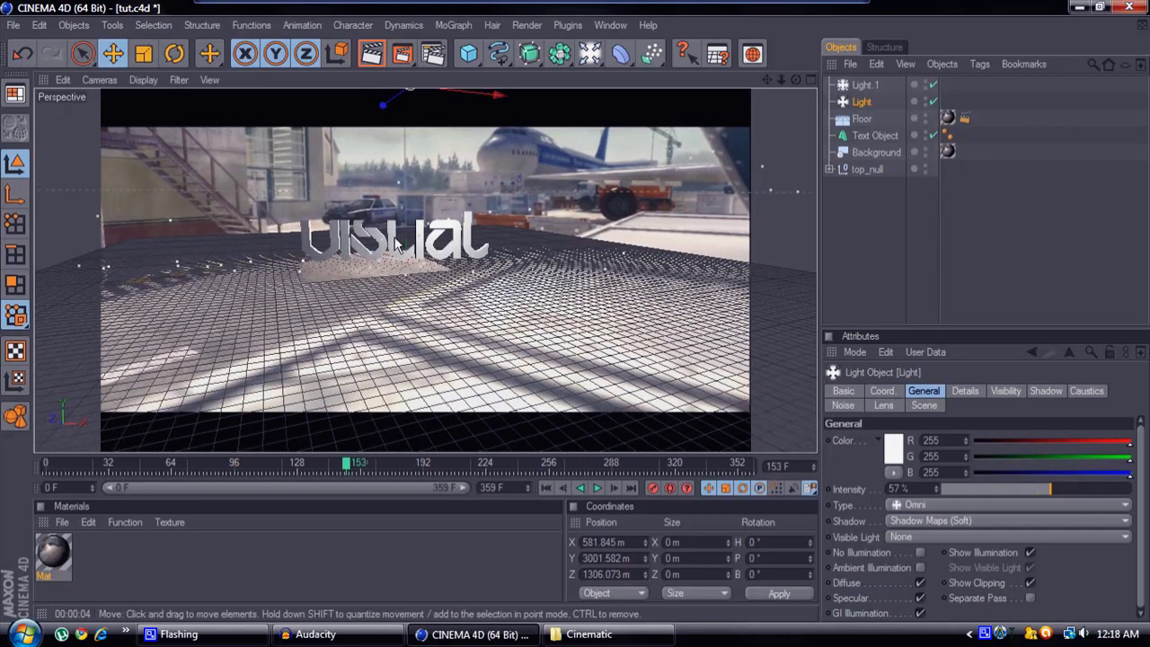
pyautogui.click(434, 254)
pyautogui.moveTo(407, 260); pyautogui.dragTo(373, 260)
pyautogui.moveTo(259, 151); pyautogui.dragTo(256, 121)
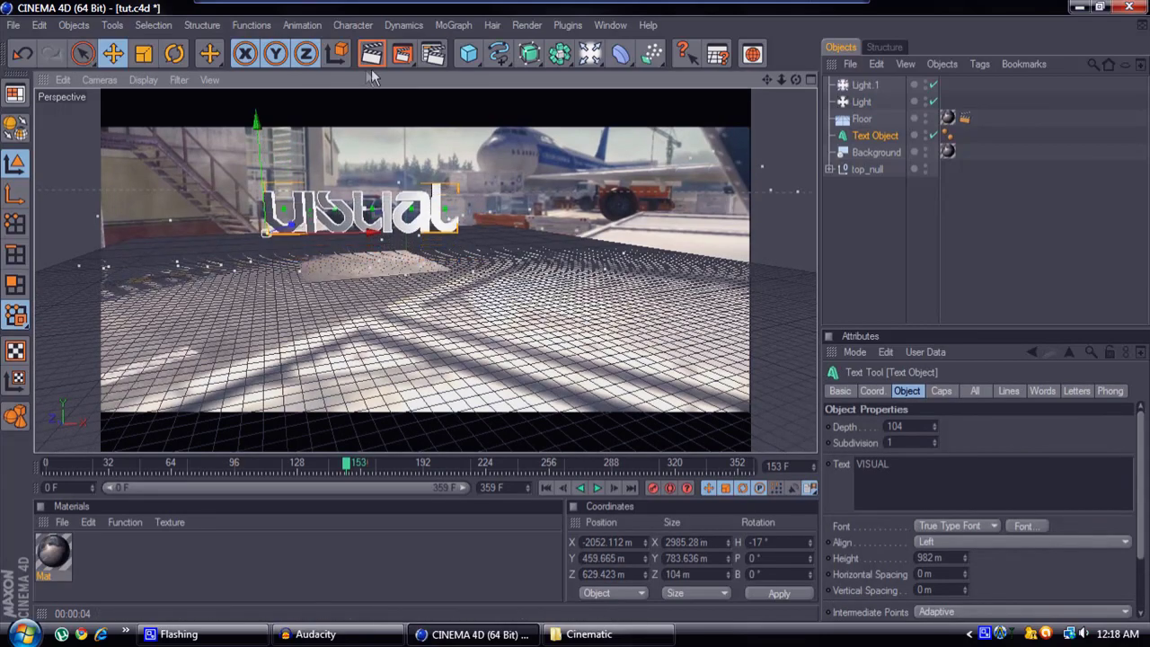
pyautogui.click(377, 60)
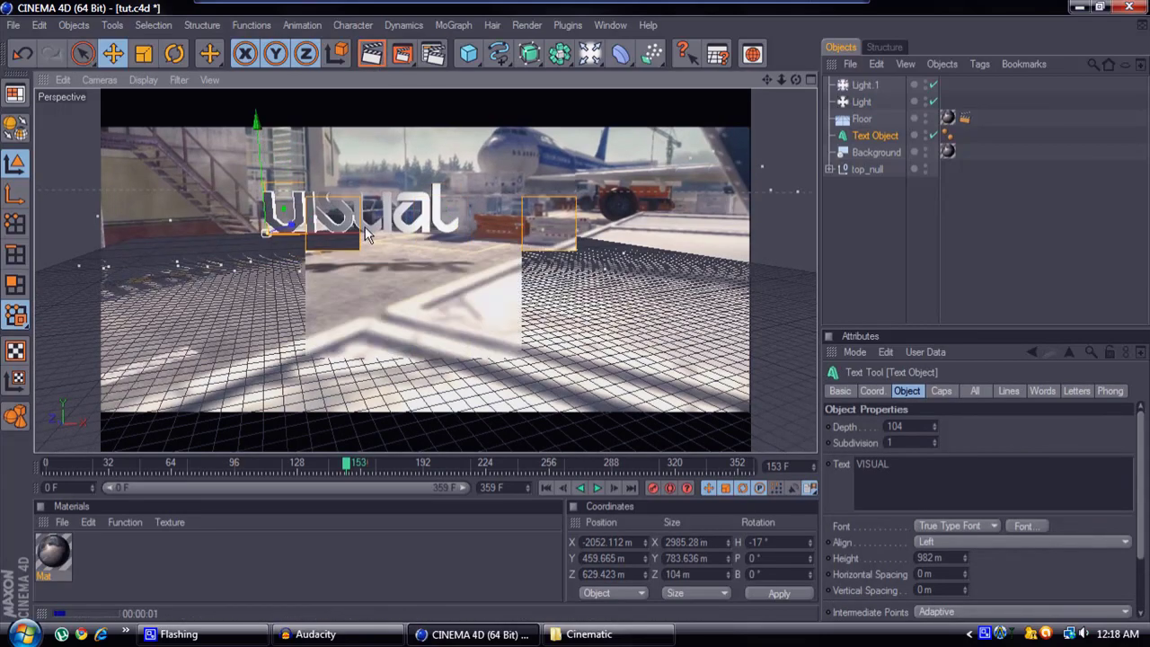